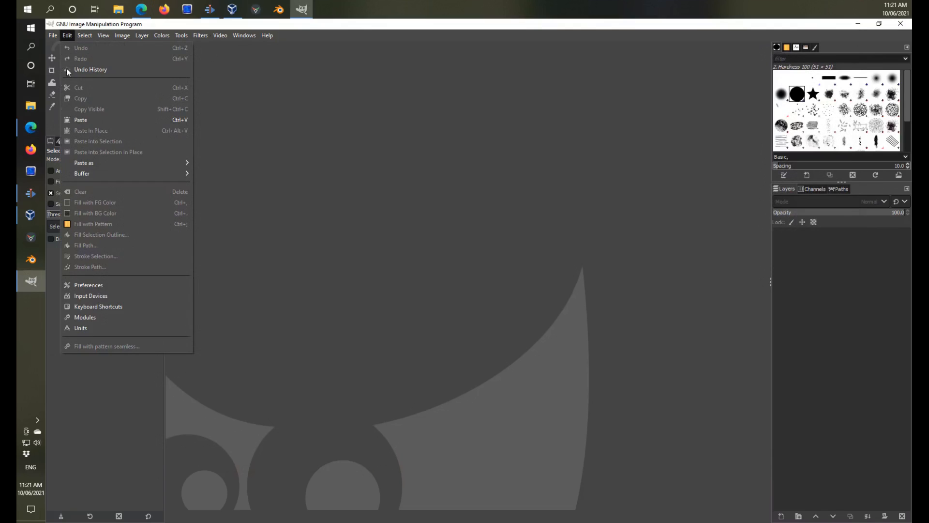
Paste the copied wallpaper picture from the clipboard as a new image.
mouse_move(158, 167)
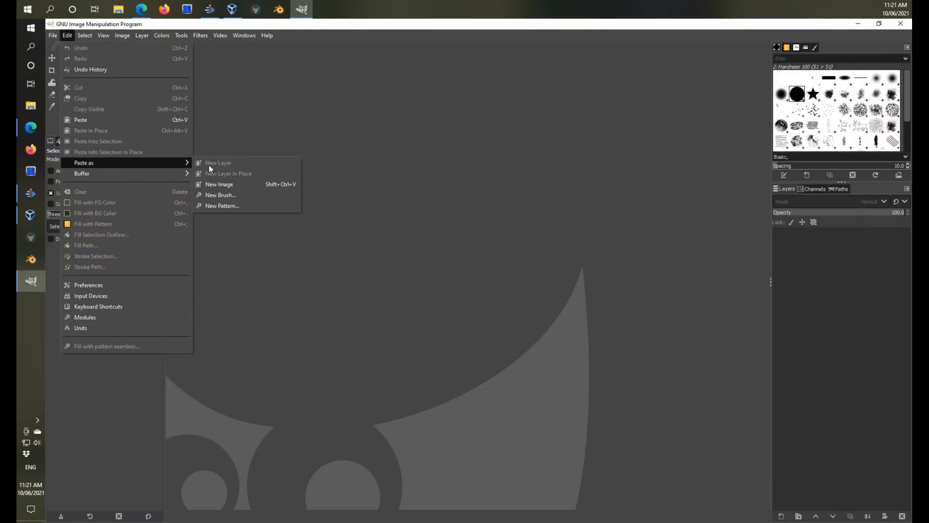
click(217, 184)
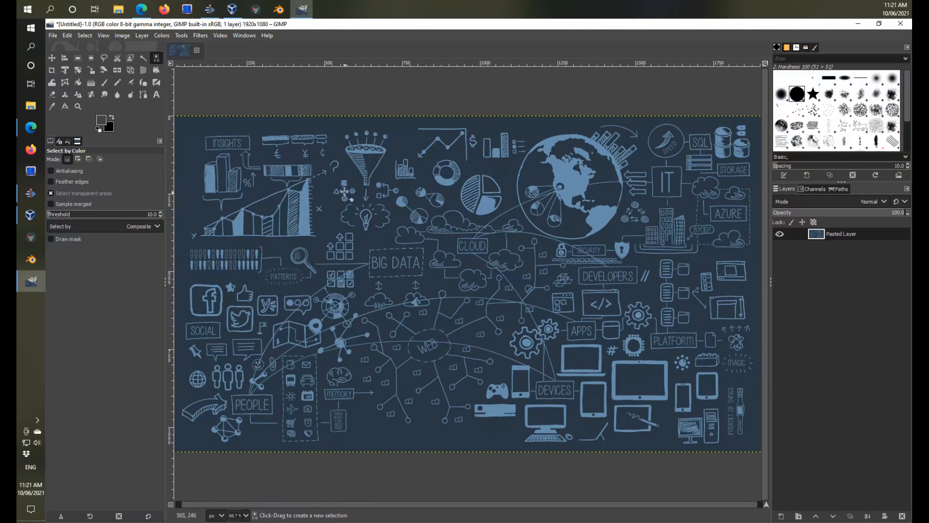
Switch to Blogger in the browser and check the recommended full-background size for uploaded images in the theme customiser.
click(31, 128)
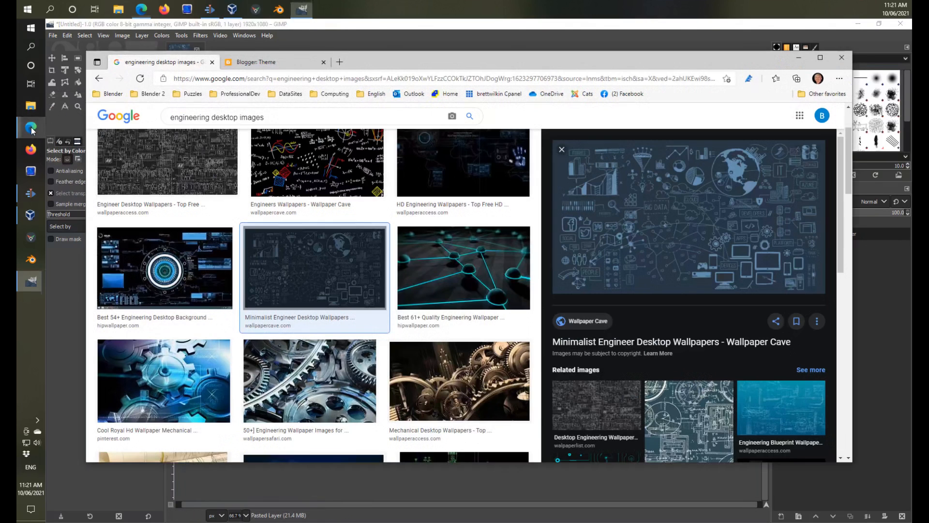
click(260, 63)
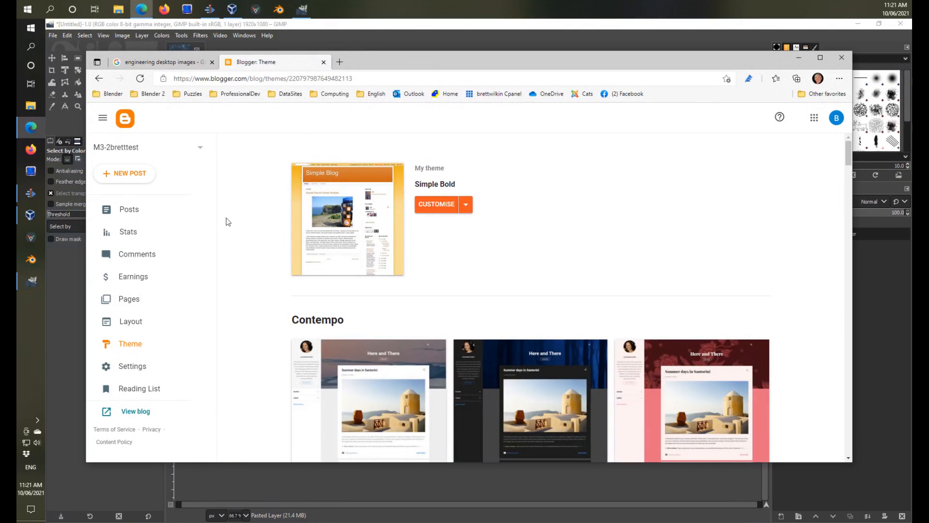
click(433, 207)
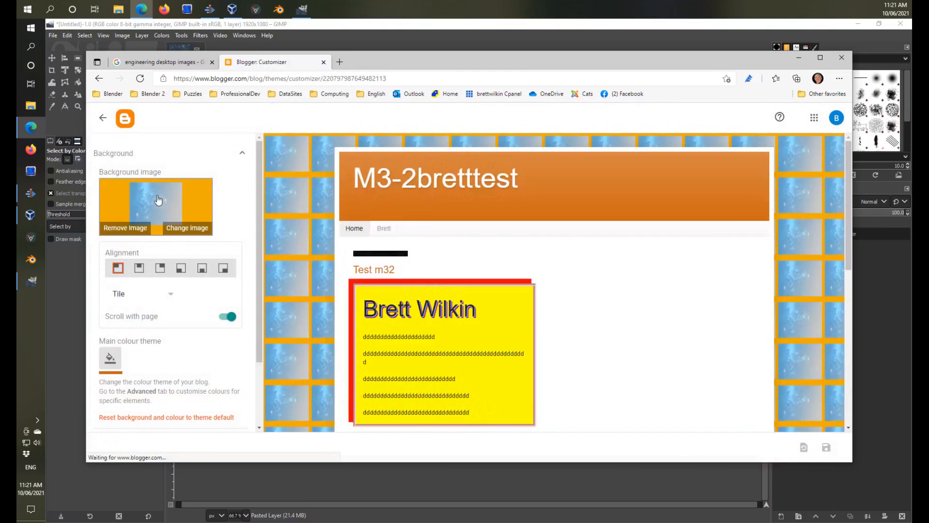
click(158, 199)
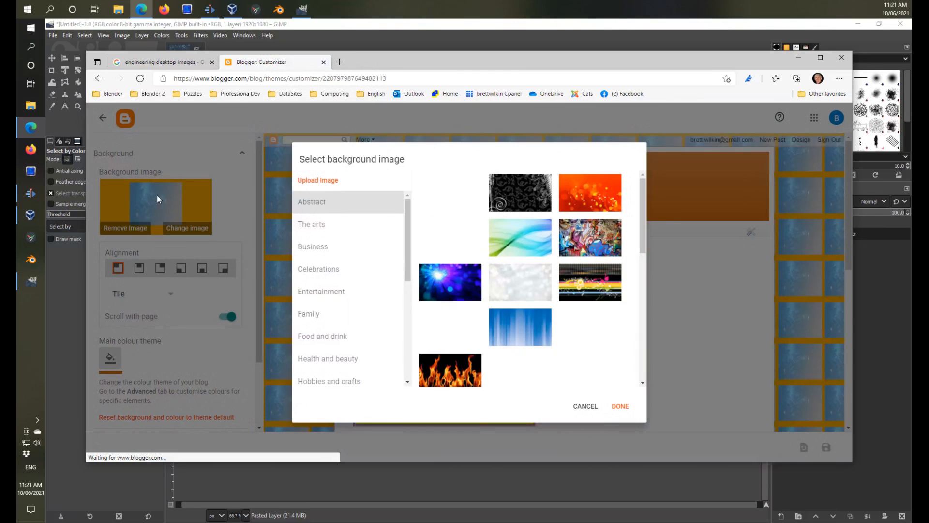
click(328, 182)
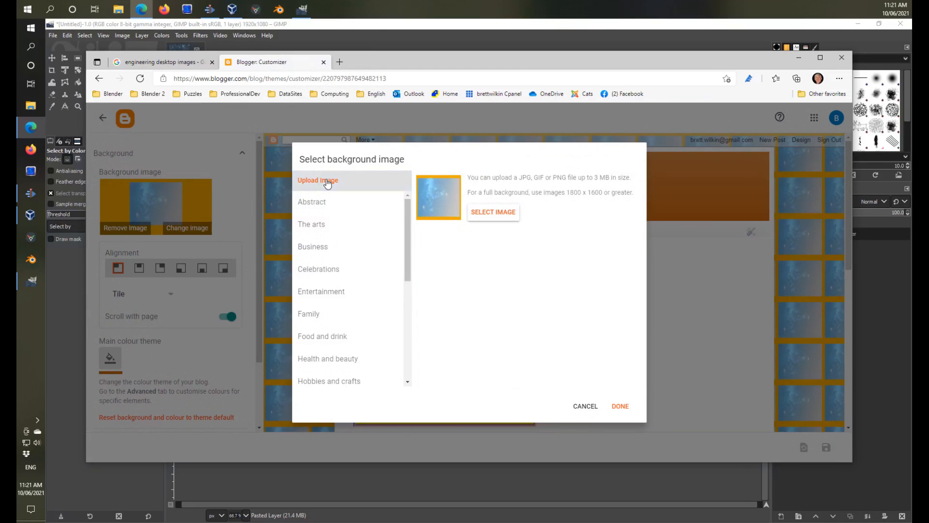
drag(565, 193, 603, 193)
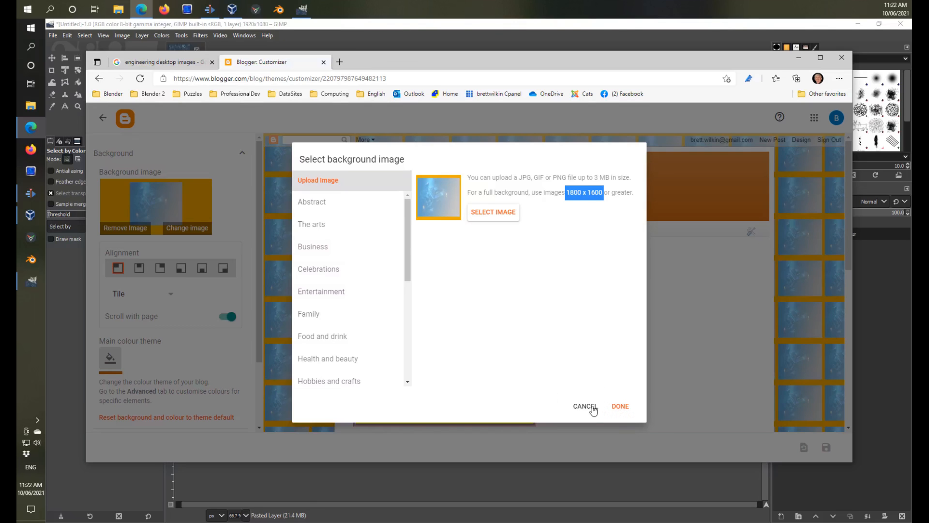
click(587, 407)
Switch back to GIMP, try scaling the image to 1800 x 1600 pixels with the aspect ratio unlinked, and undo it.
click(328, 25)
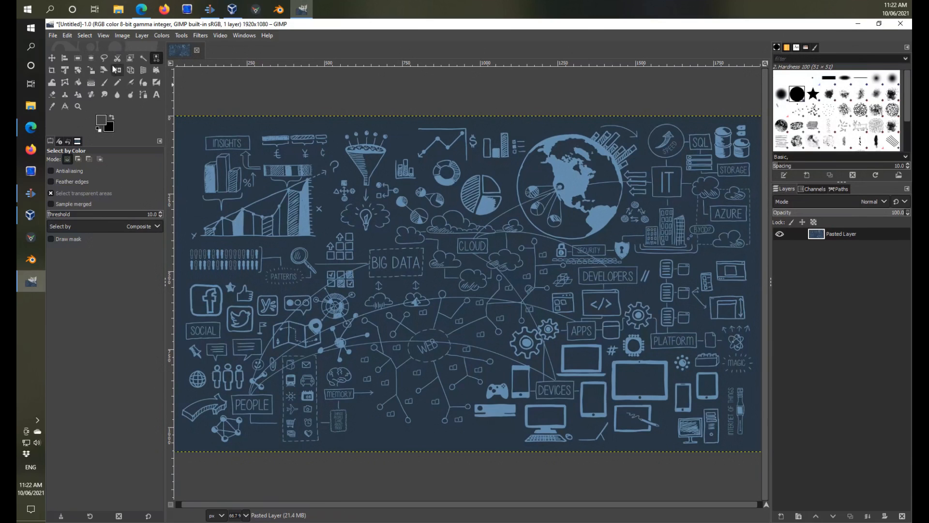
click(121, 35)
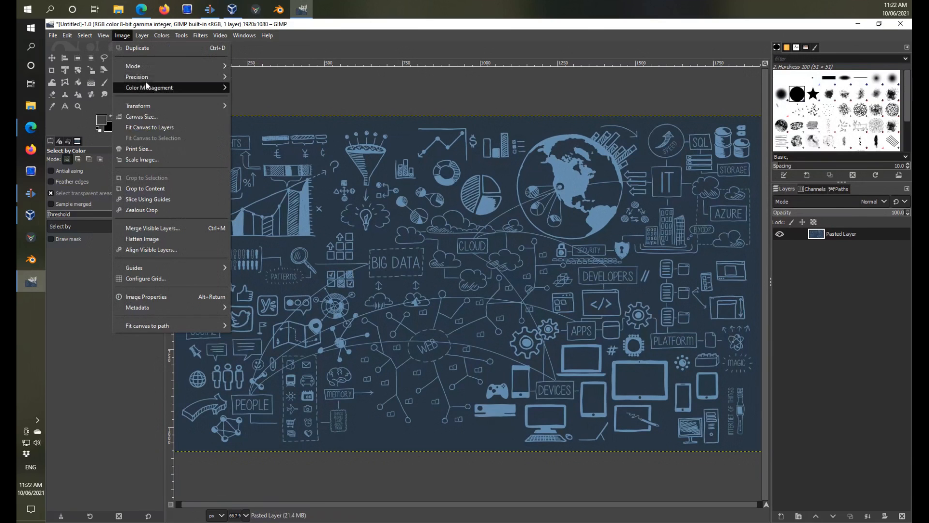
click(152, 159)
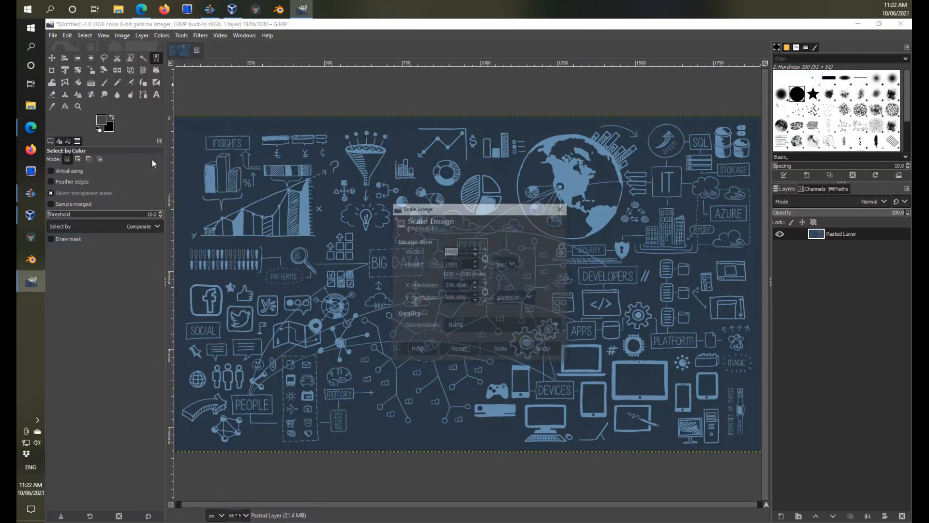
click(487, 257)
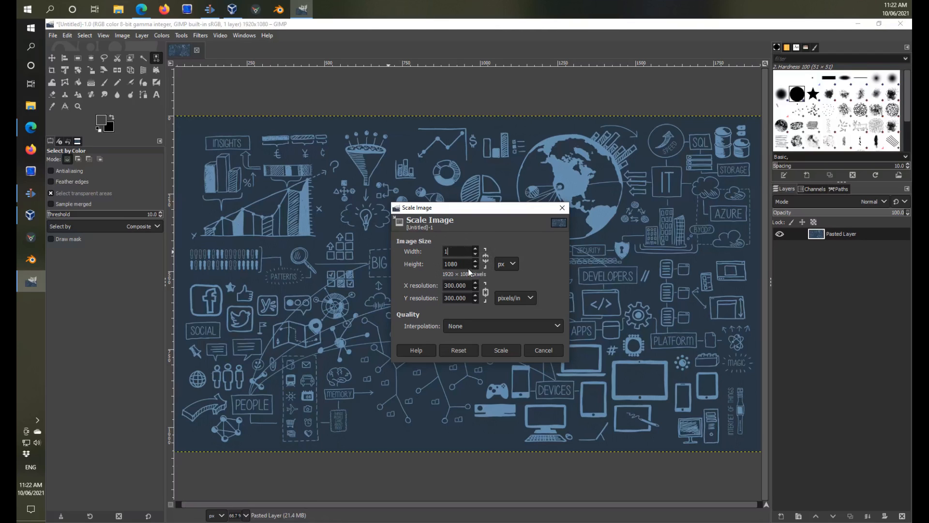
double_click(464, 266)
text(1)
click(501, 350)
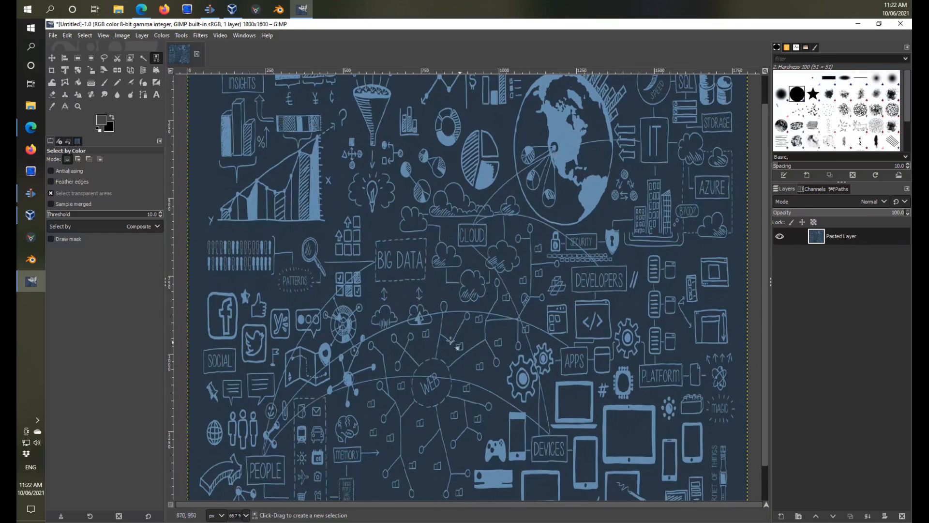
scroll(389, 336, up, 1)
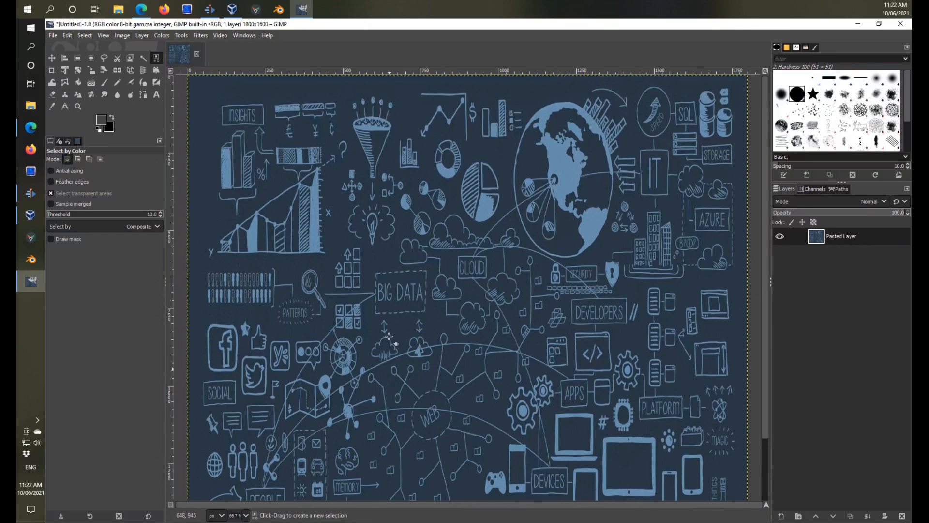
key(ctrl+z)
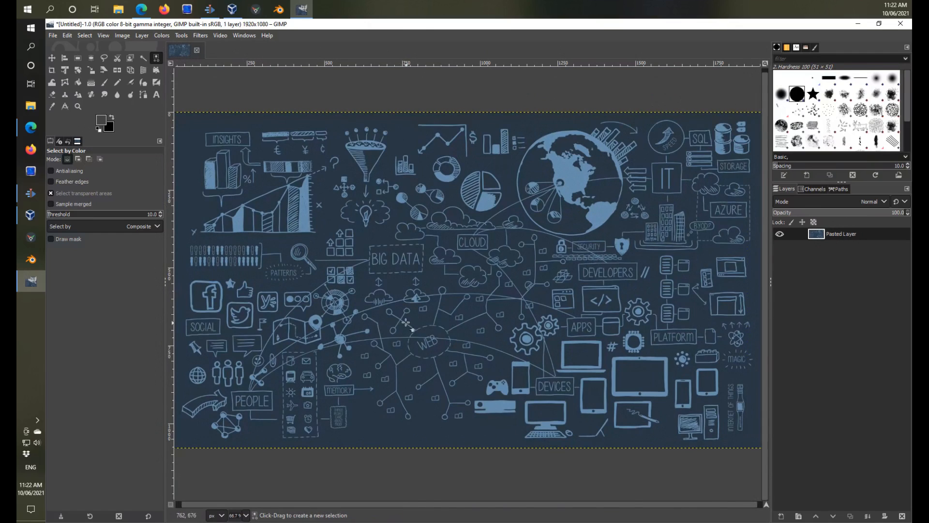
Resize the canvas to 1800 x 1600 pixels with the picture centered on it.
click(122, 36)
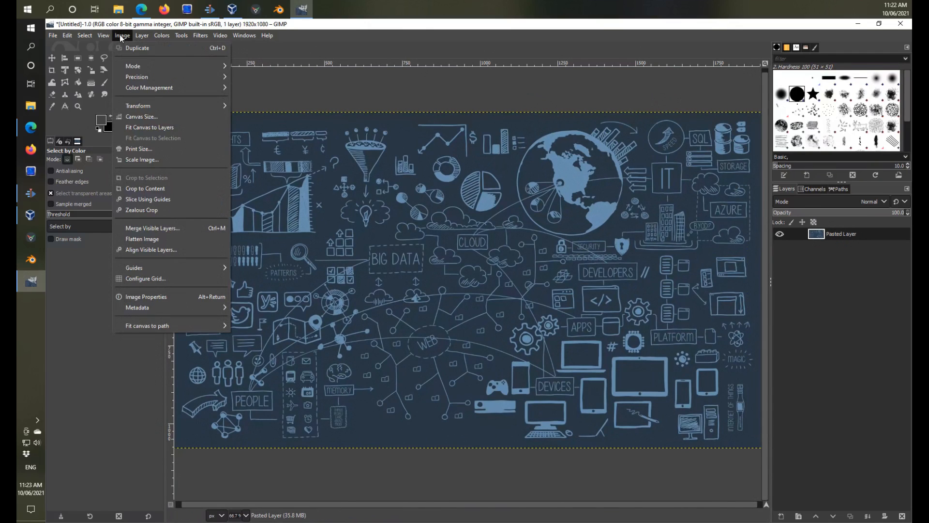
click(146, 117)
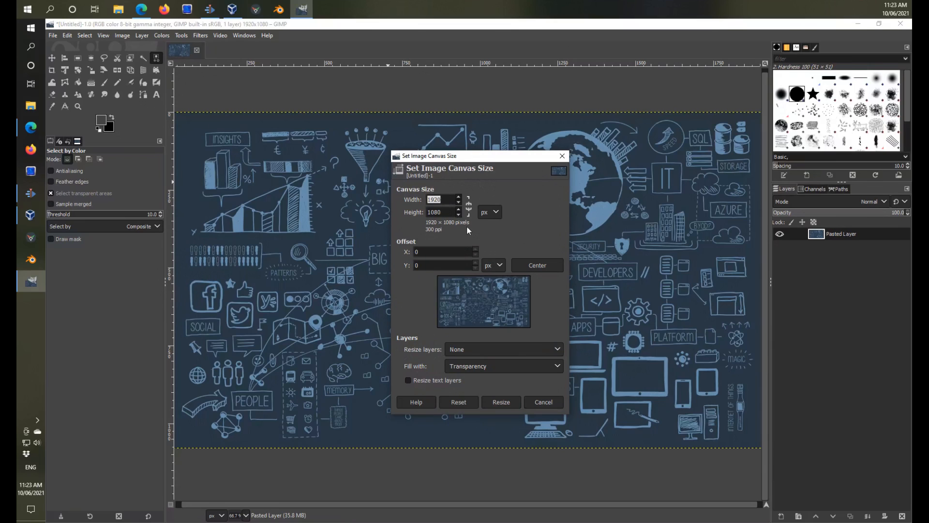
text(1800)
key(Tab)
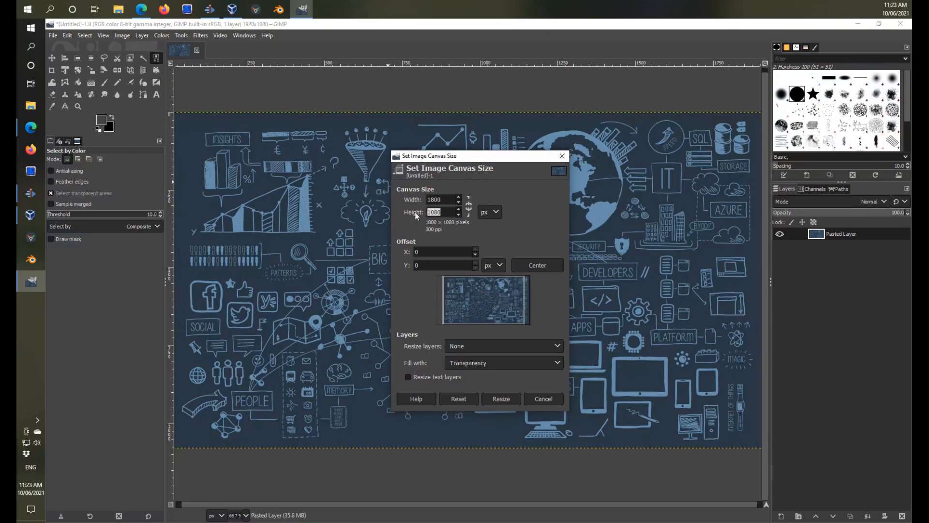
text(1600)
click(501, 399)
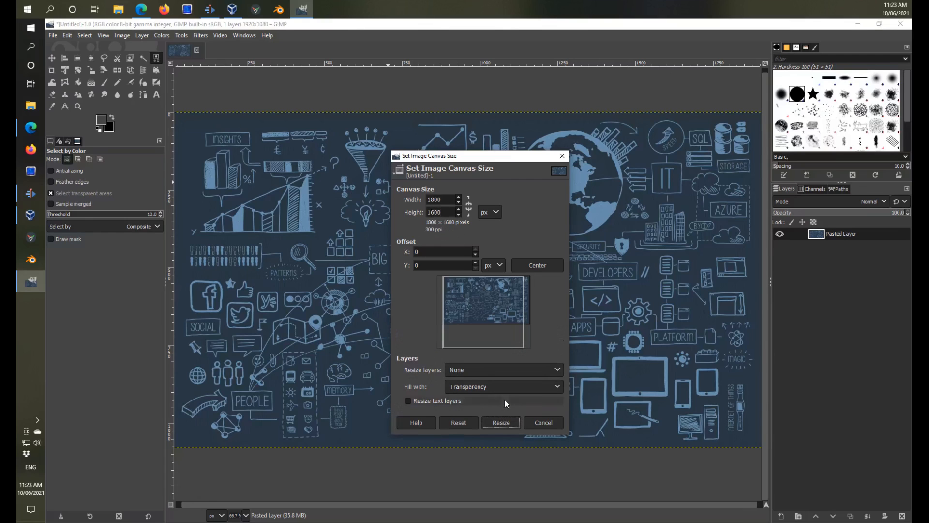
click(536, 265)
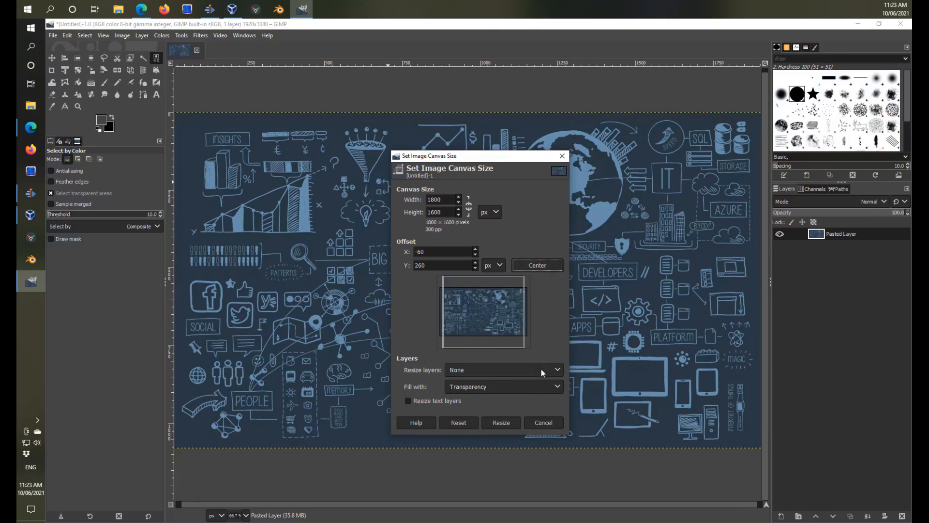
click(502, 423)
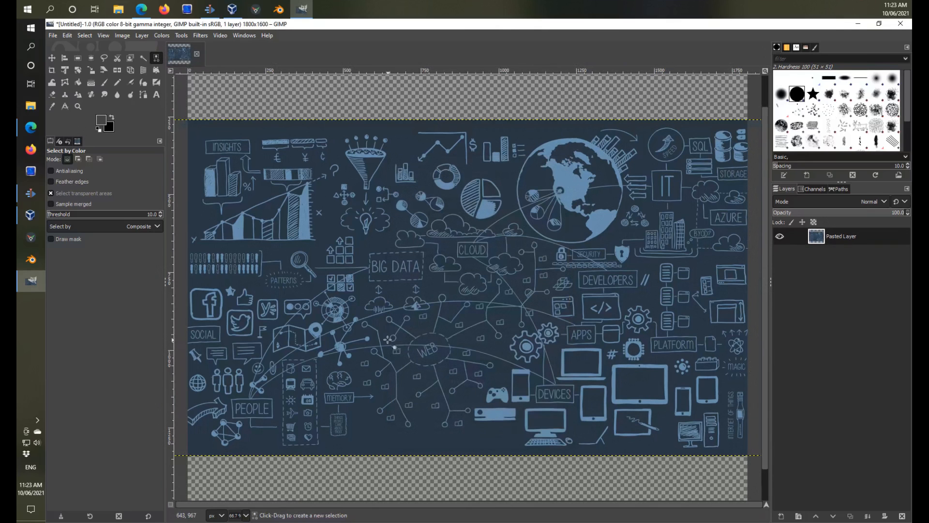
Add a new white-filled layer of 1800 x 1600 pixels above the pasted picture.
scroll(386, 288, down, 2)
scroll(386, 288, up, 1)
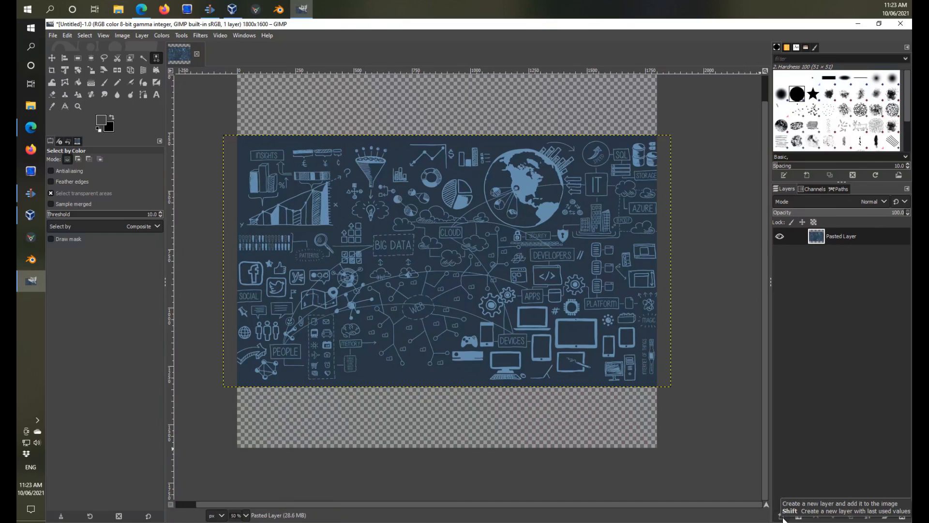
click(783, 517)
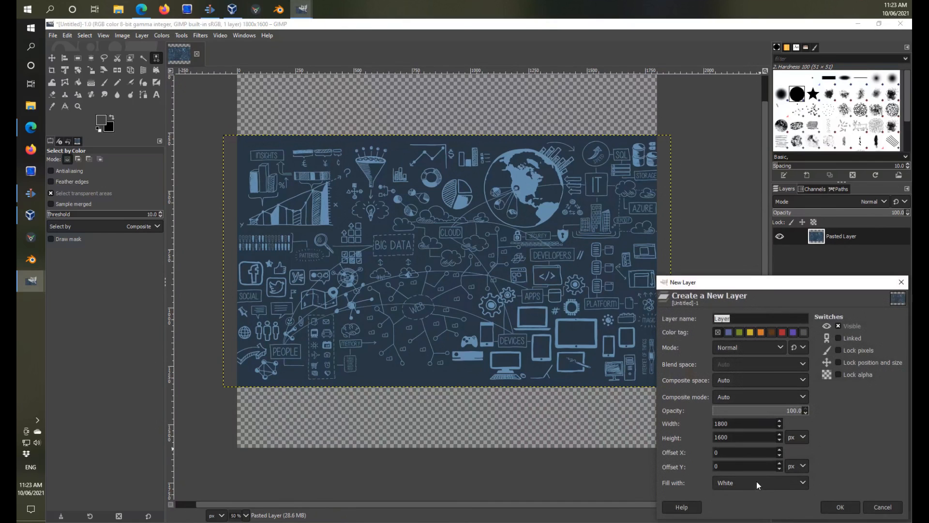
click(840, 507)
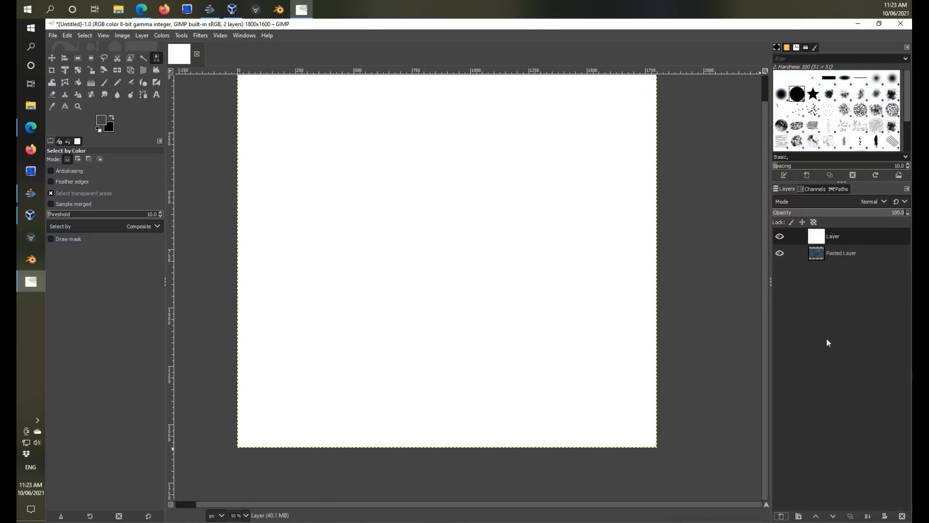
Hide the white layer, sample the picture's dark blue background as the foreground colour, and show and select the white layer again.
click(780, 236)
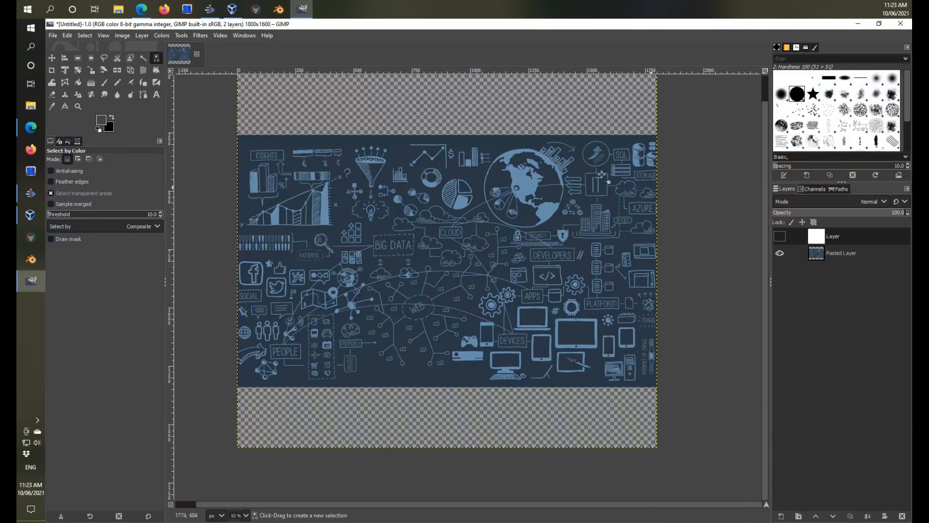
click(52, 106)
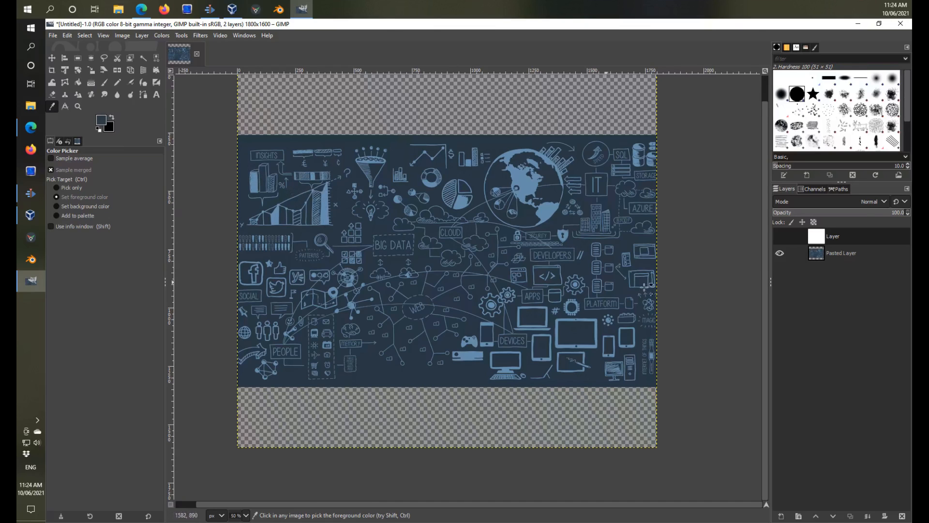
click(789, 254)
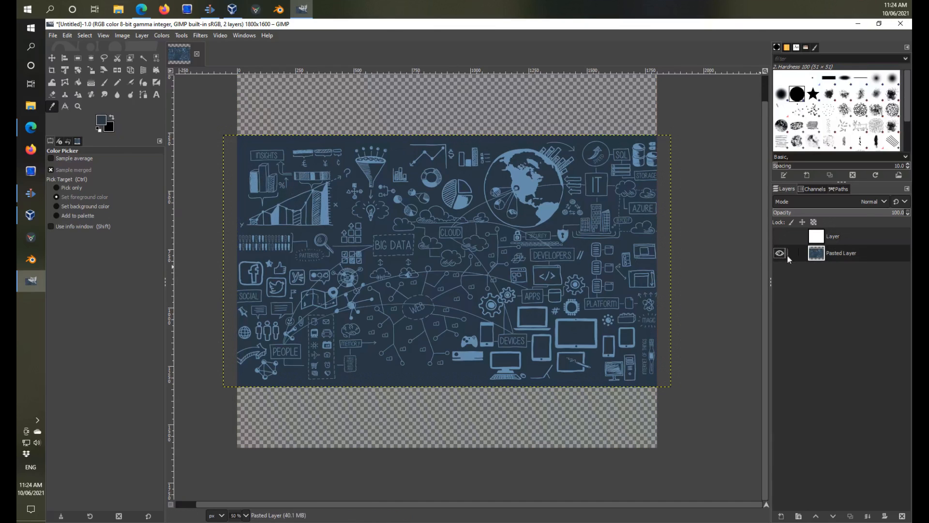
click(779, 237)
click(818, 238)
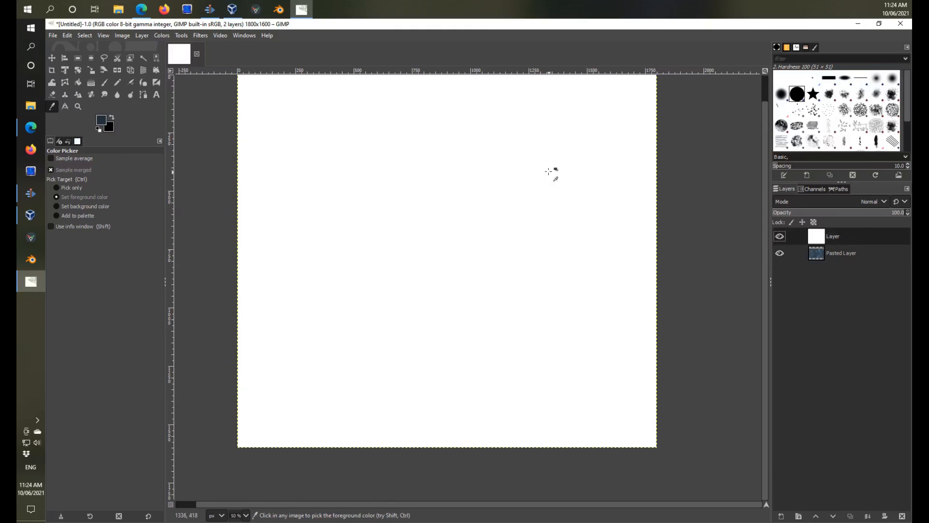
Fill the white layer with the dark blue foreground colour and move it below the pasted picture.
click(78, 82)
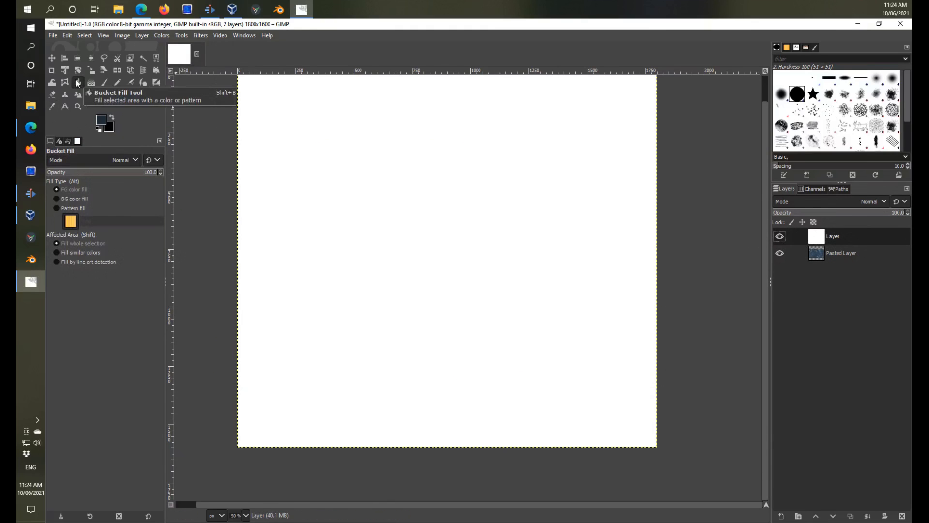
click(368, 188)
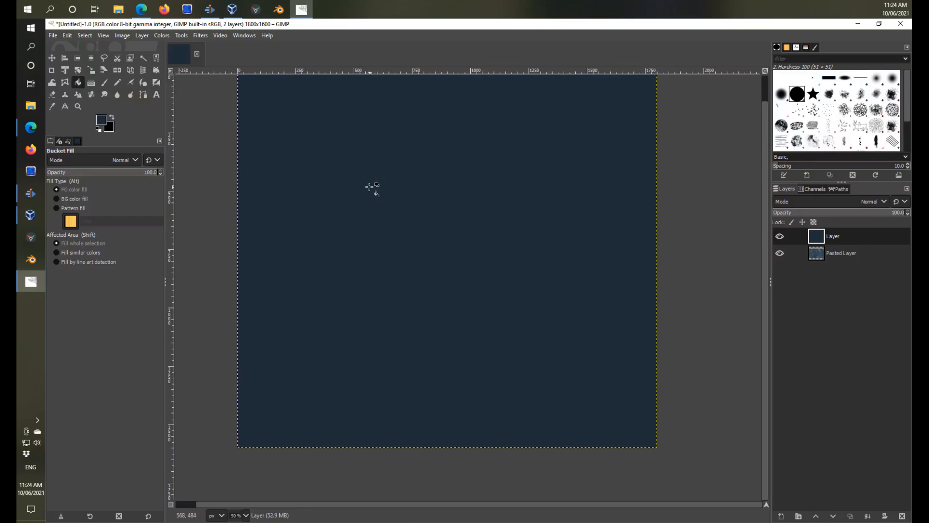
drag(821, 238, 788, 278)
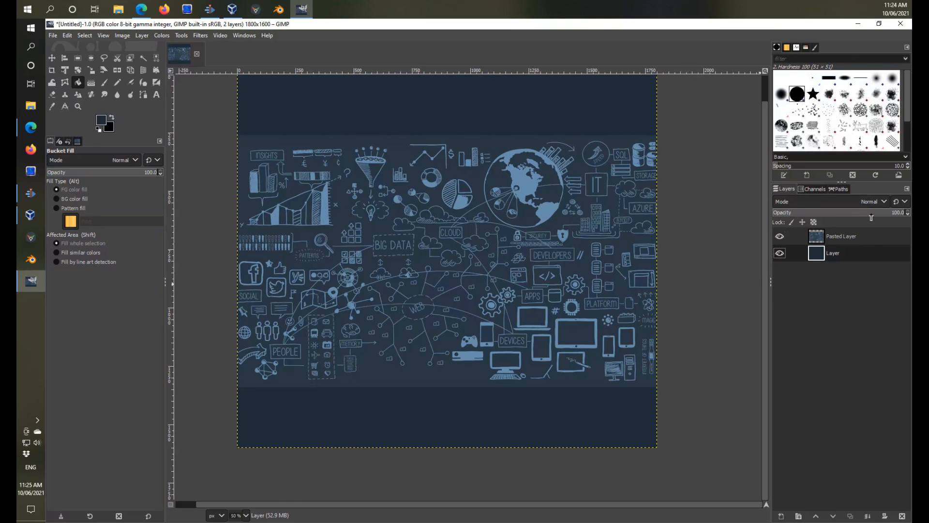
Lower the layer opacity to 58.1 and make the Pasted Layer active.
drag(888, 215, 853, 219)
click(819, 236)
click(201, 35)
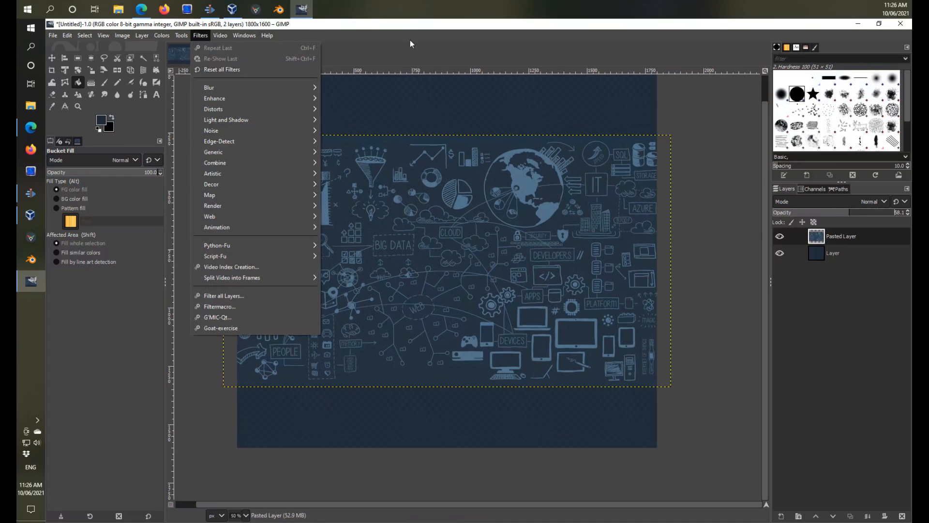
click(451, 29)
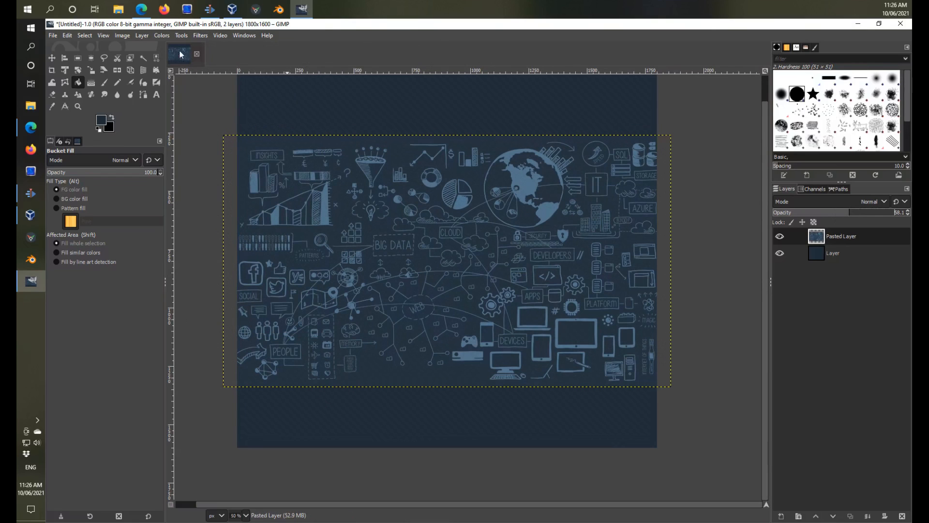
Open the GIMP preferences, expand the Folders section and show the Script-Fu folders.
click(69, 35)
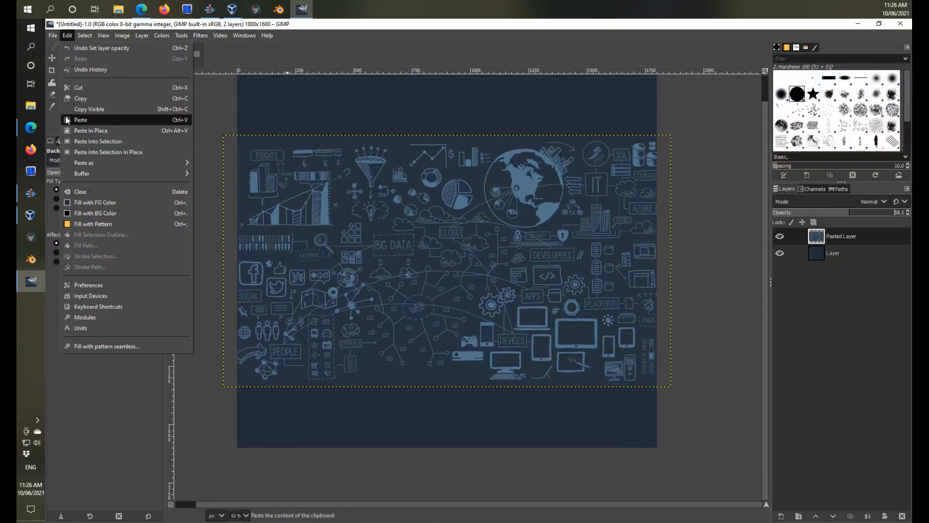
click(85, 285)
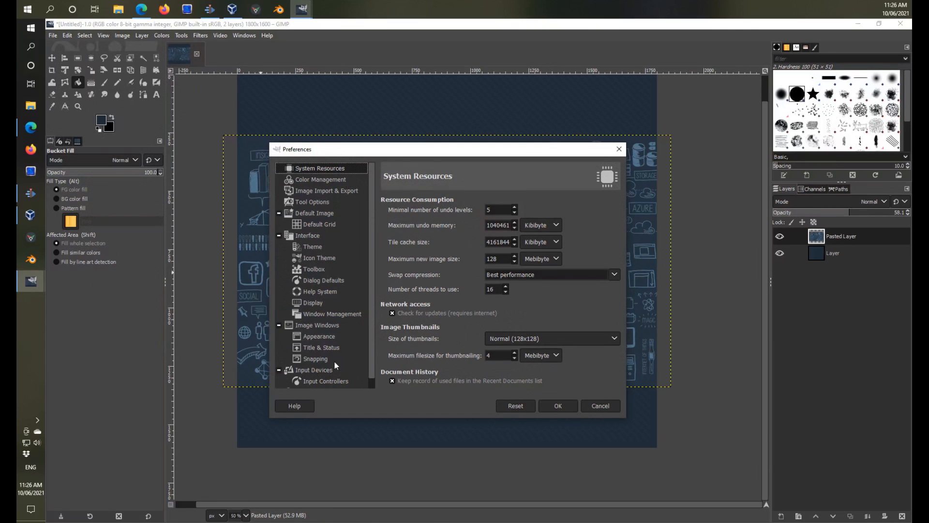
scroll(373, 373, down, 1)
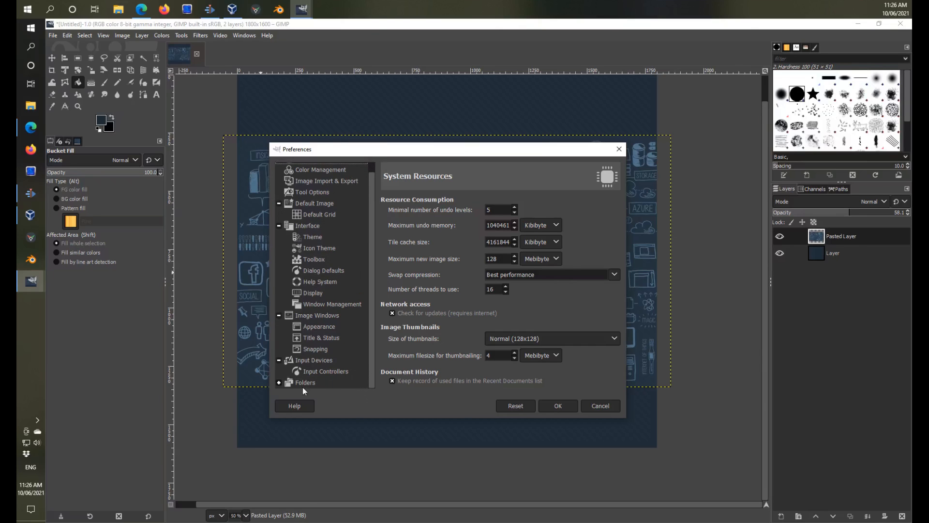
click(279, 383)
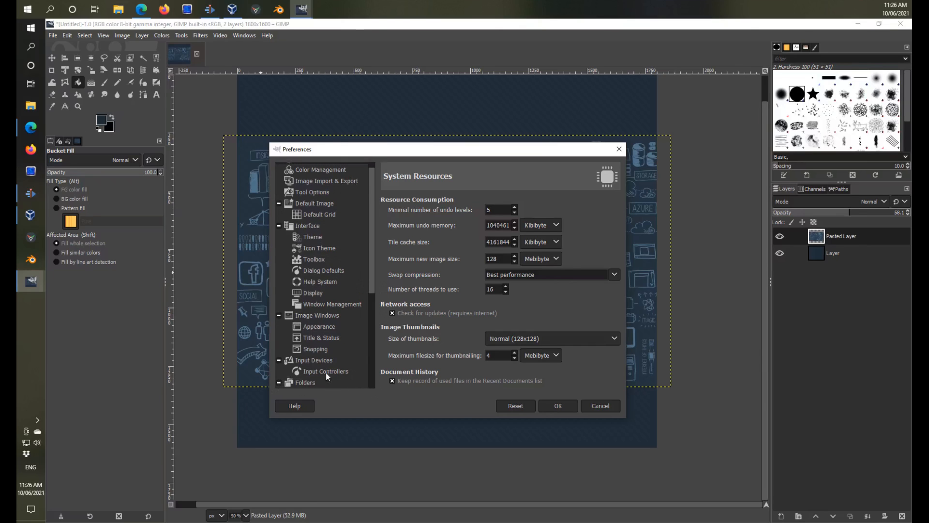
drag(371, 278, 367, 385)
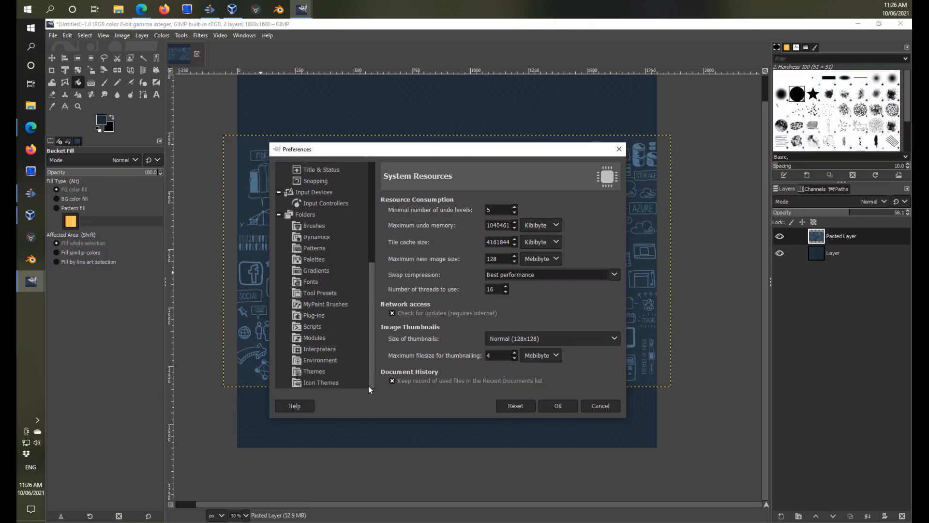
click(318, 325)
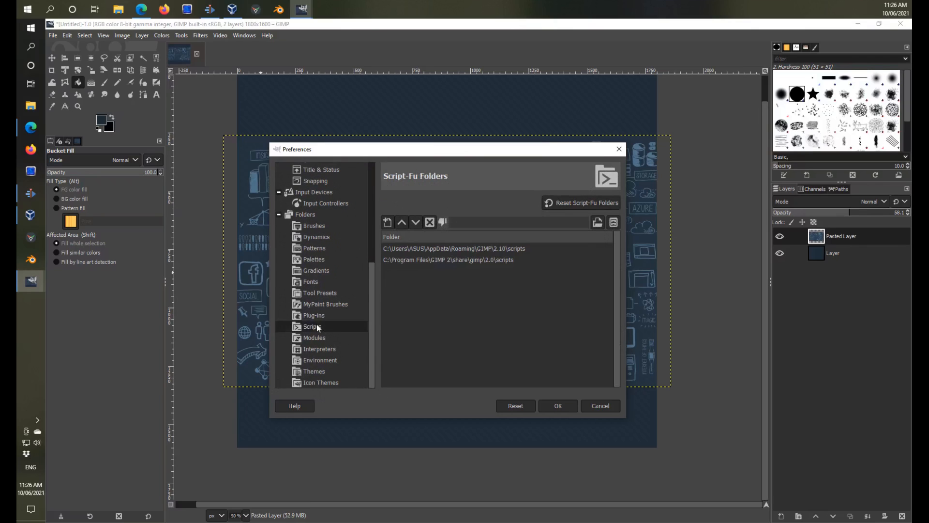
Select the AppData\Roaming\GIMP\2.10\scripts folder and show its location in the file manager.
click(495, 248)
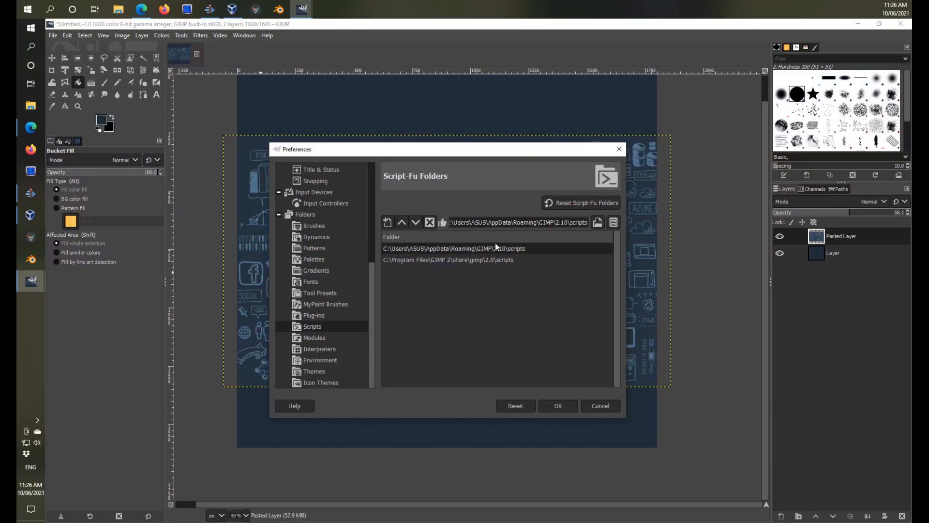
click(613, 223)
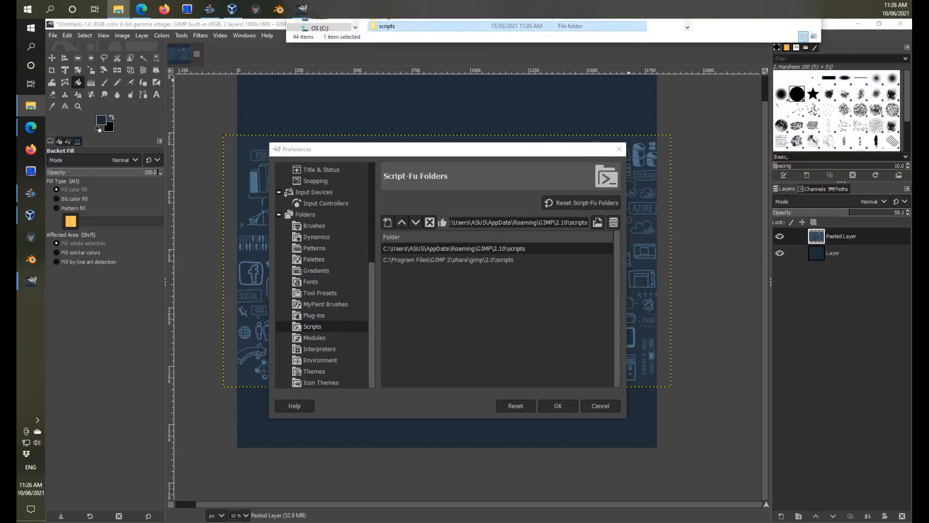
drag(474, 164, 481, 166)
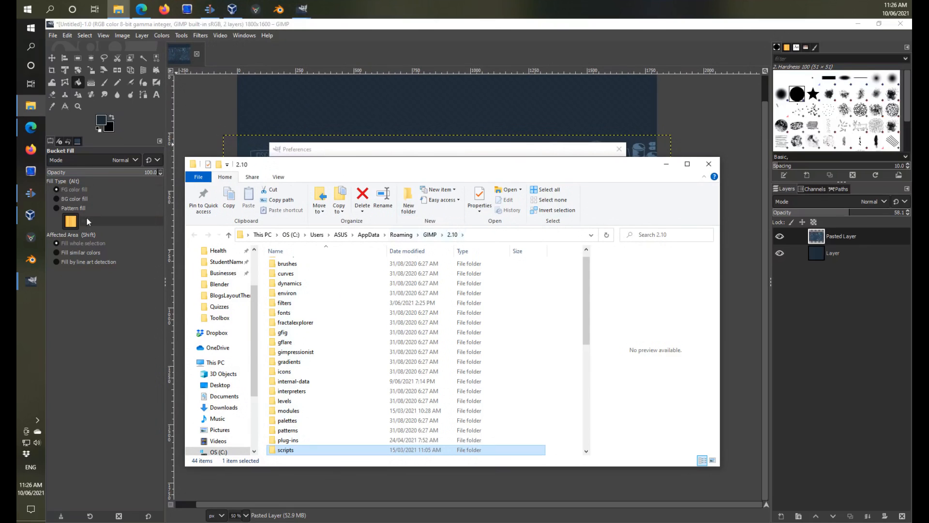
Switch to Edge, load the bookmarked Active Learner home page in a new tab and open the Students Login site.
click(30, 127)
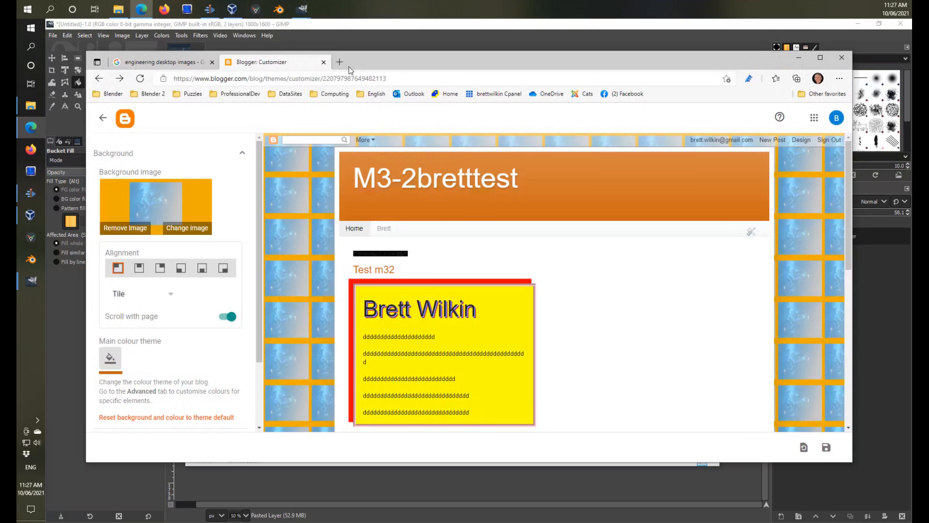
click(340, 62)
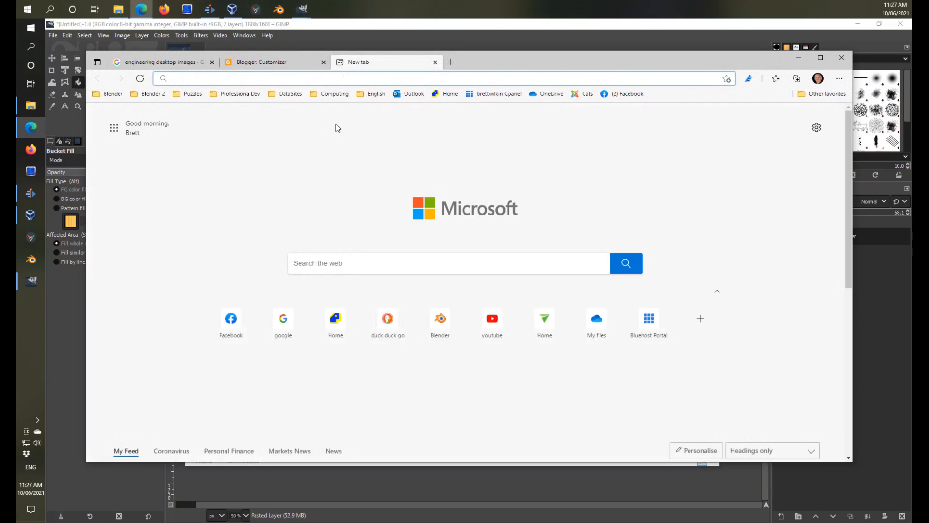
click(450, 95)
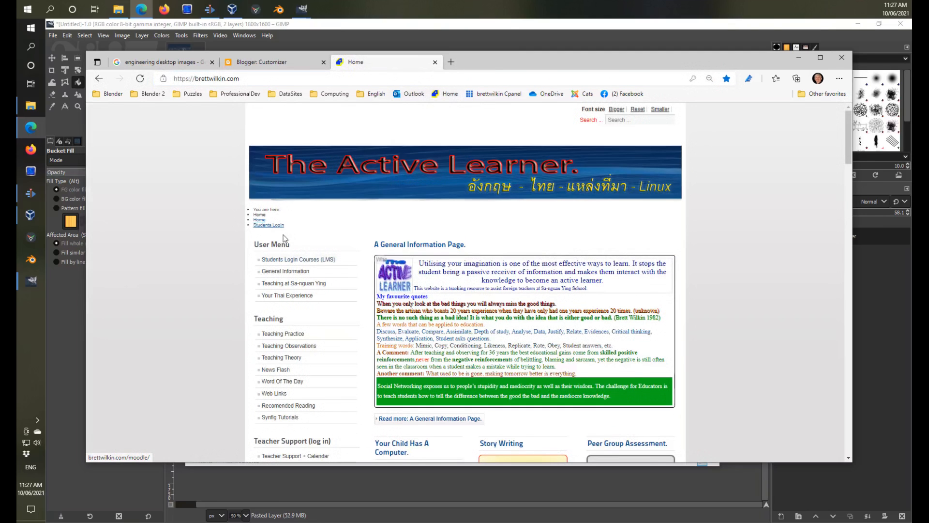
click(277, 228)
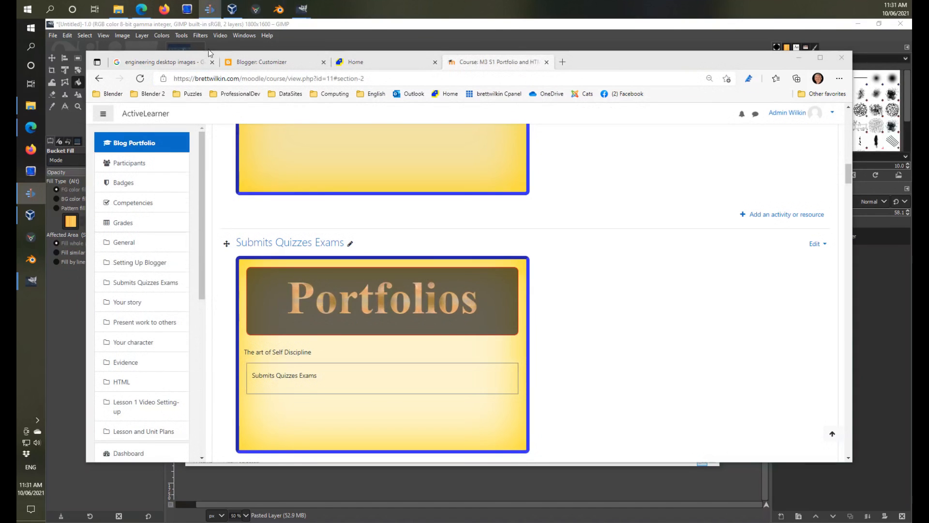
Download the sketch add-on for GIMP listed just above the Your story section and show the downloaded file in its folder.
scroll(566, 199, up, 10)
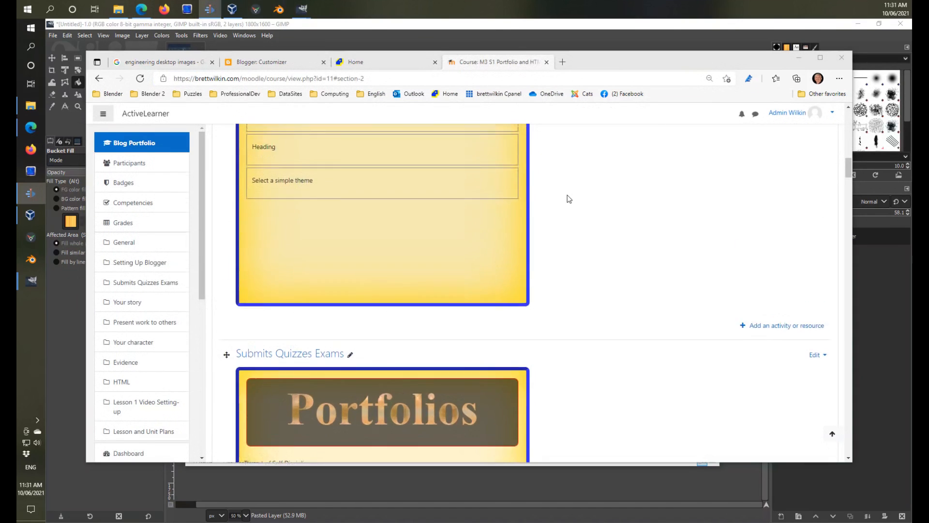
scroll(568, 199, down, 15)
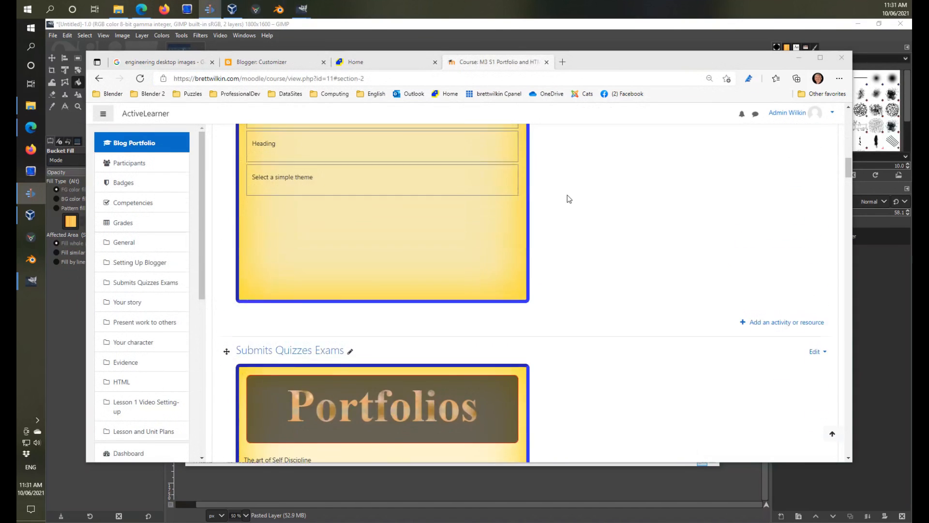
scroll(569, 199, down, 3)
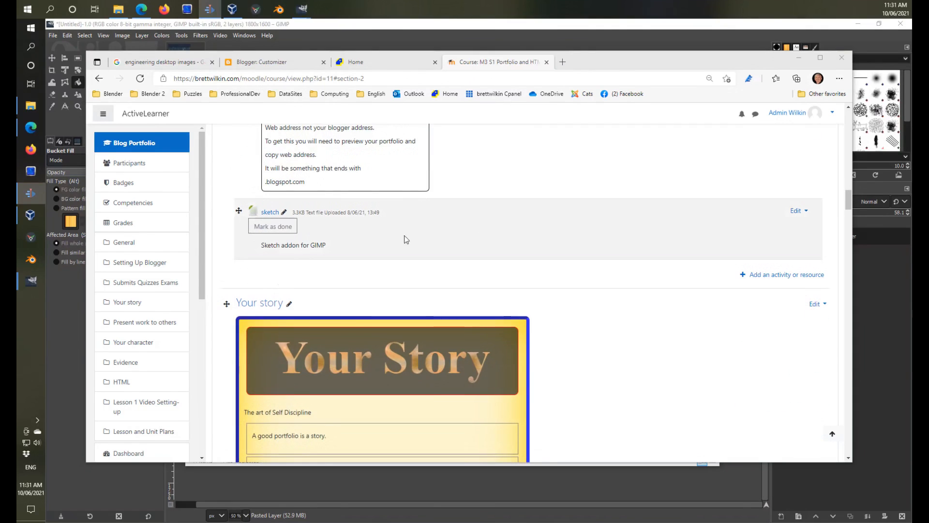
click(270, 212)
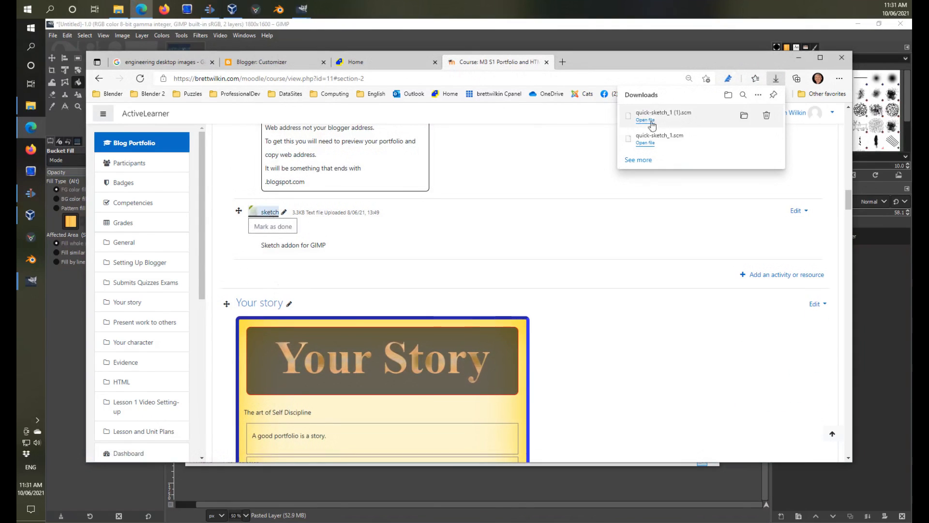
click(745, 115)
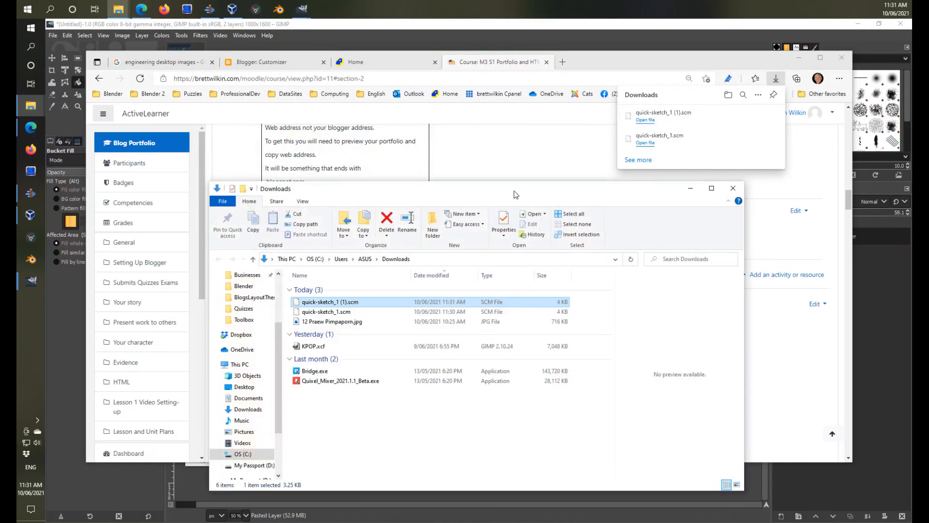
drag(516, 194, 564, 154)
Open the scripts folder in the GIMP 2.10 window and move quick-sketch_1.scm into it from Downloads.
mouse_move(34, 111)
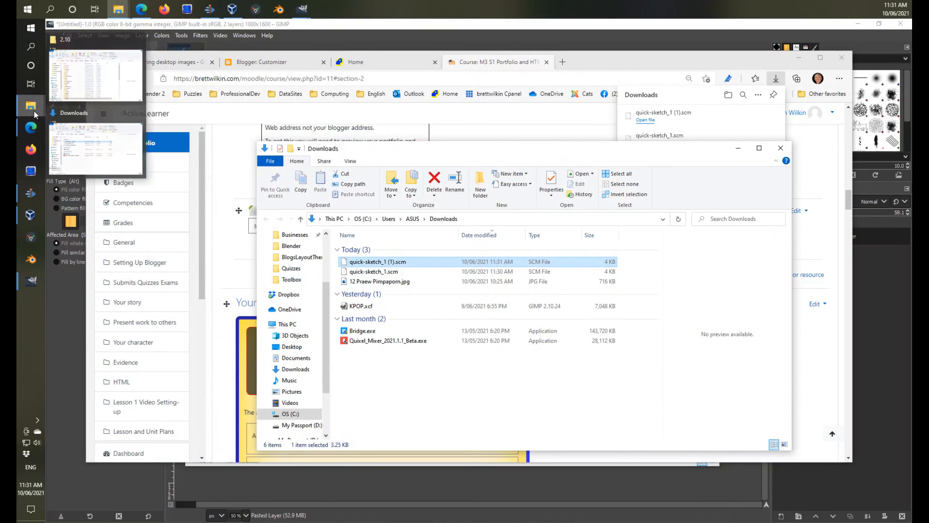
click(96, 73)
drag(377, 168, 620, 166)
scroll(603, 304, down, 4)
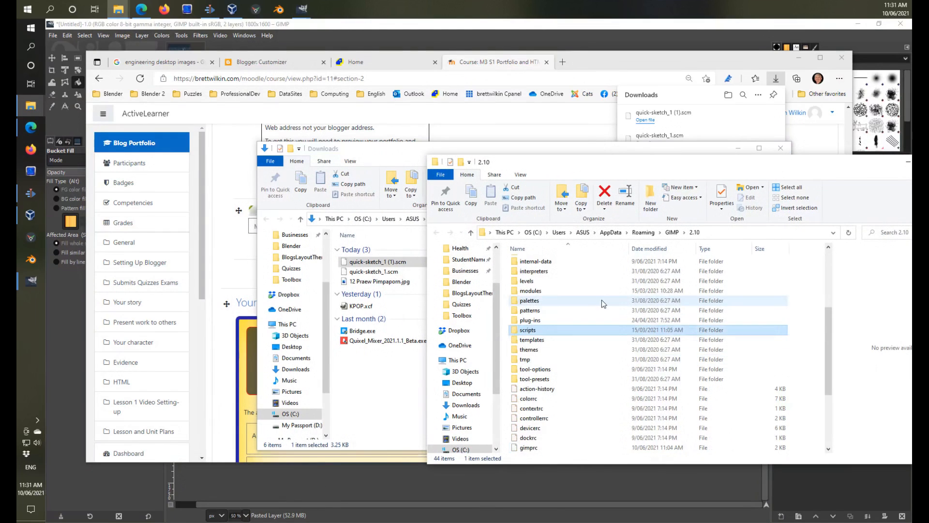
double_click(542, 332)
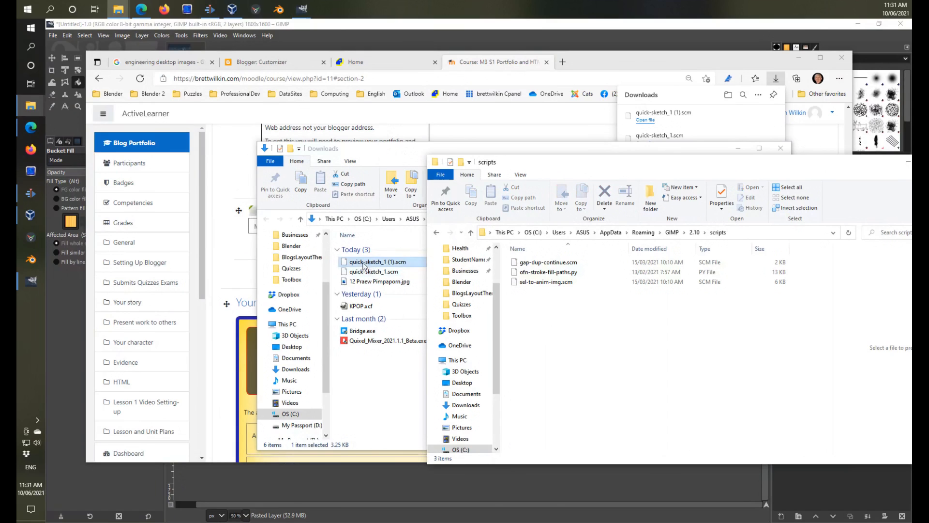
mouse_move(367, 272)
mouse_down()
mouse_move(547, 334)
mouse_move(551, 347)
mouse_up()
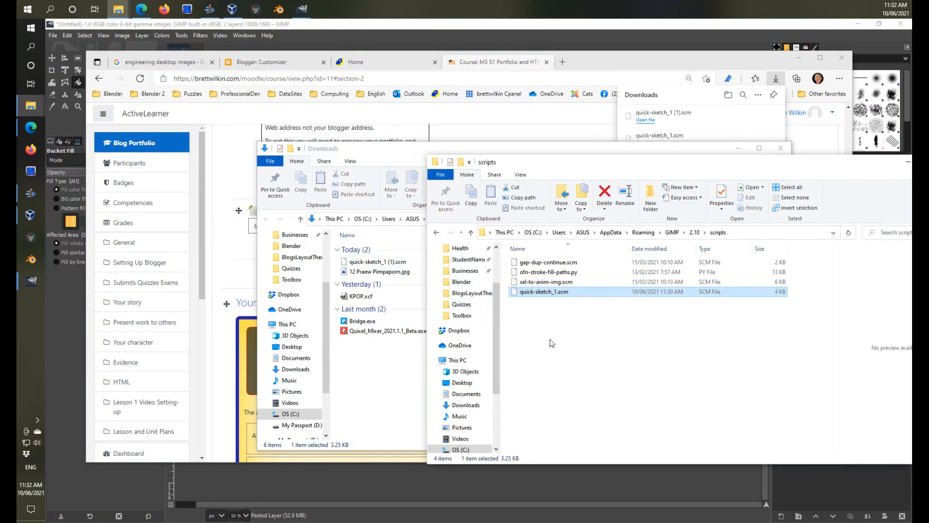
Close the scripts and Downloads folder windows, return to GIMP and cancel the preferences.
drag(639, 163, 440, 164)
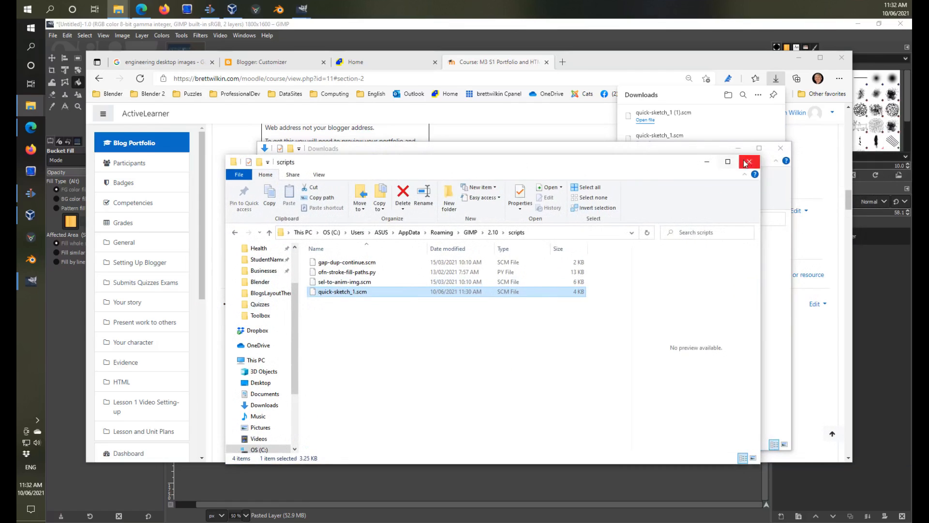
click(751, 161)
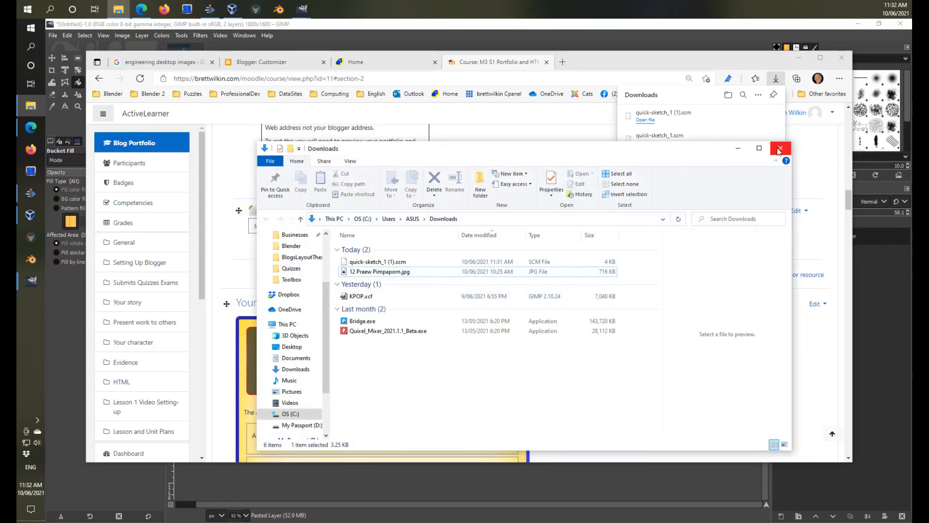
click(780, 150)
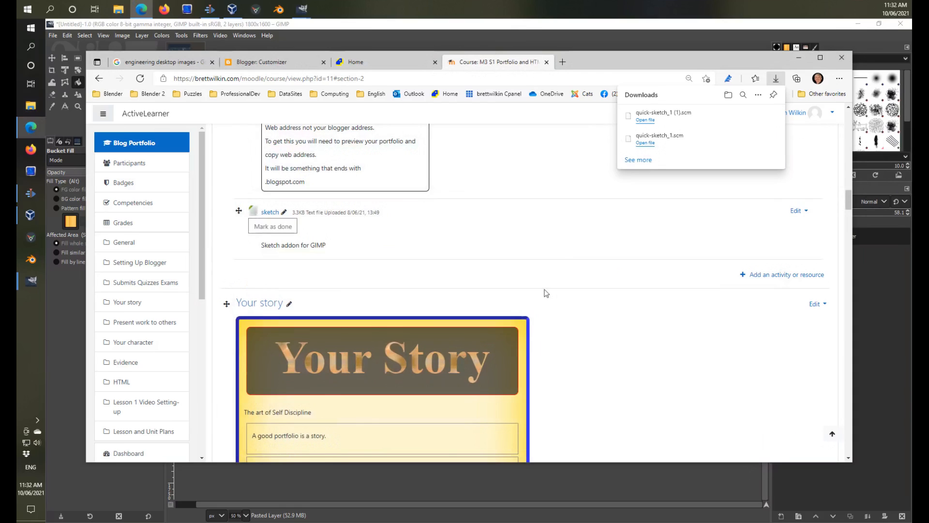
click(336, 40)
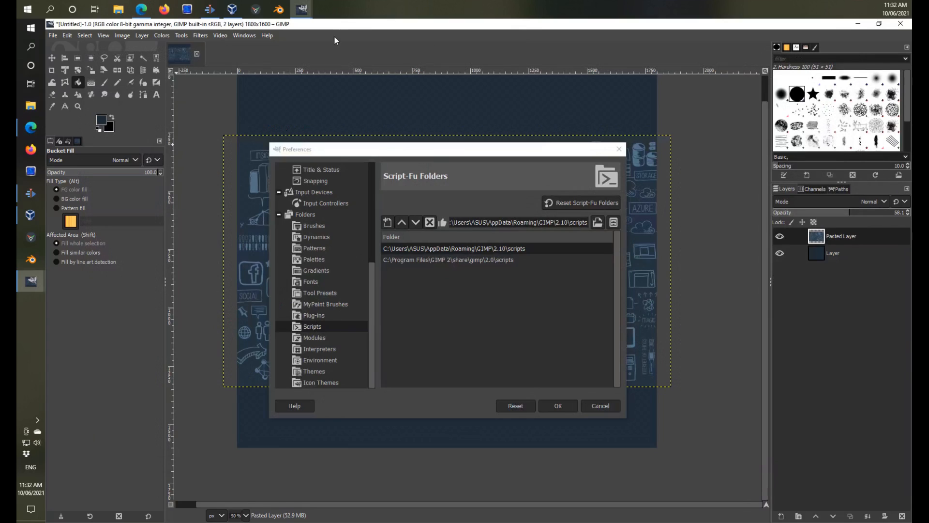
click(597, 408)
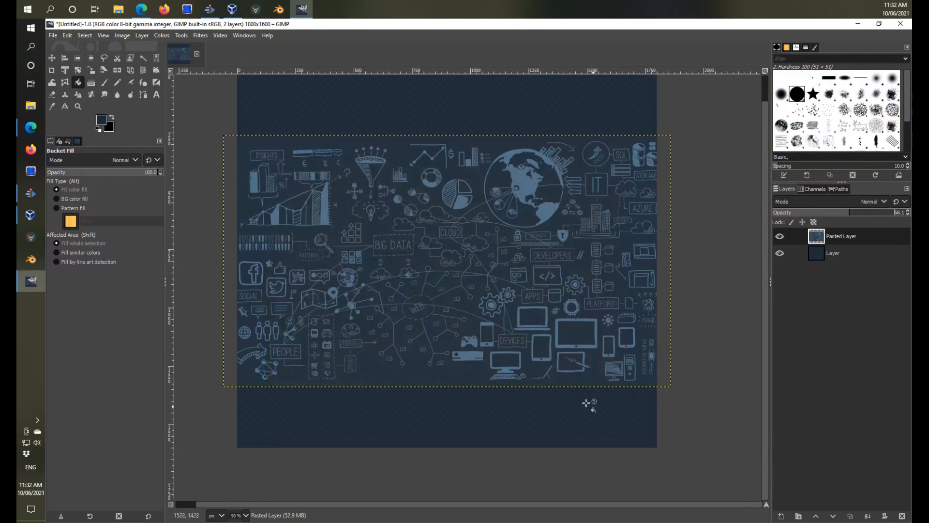
Save the image as EngineeringBackground.xcf in the Blogs\Backgrounds folder.
click(52, 35)
click(85, 130)
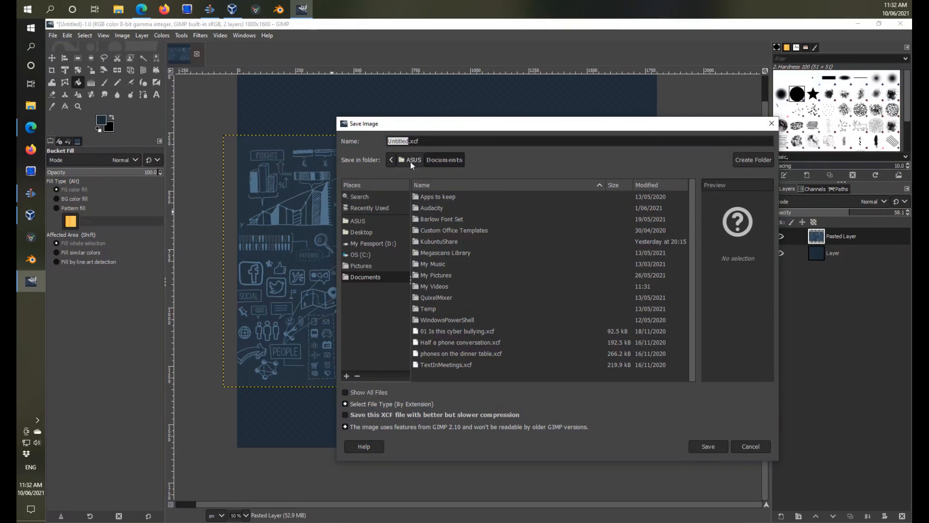
text(EngineeringBackground)
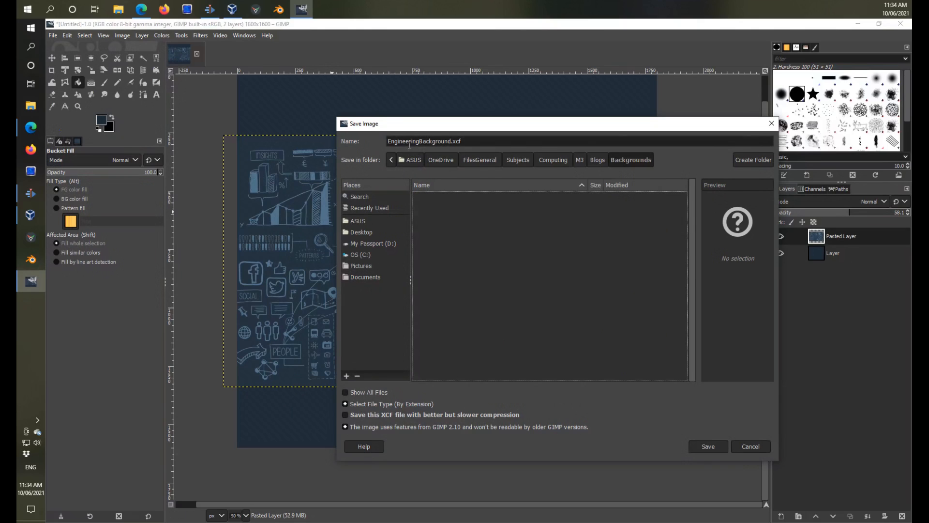
click(708, 446)
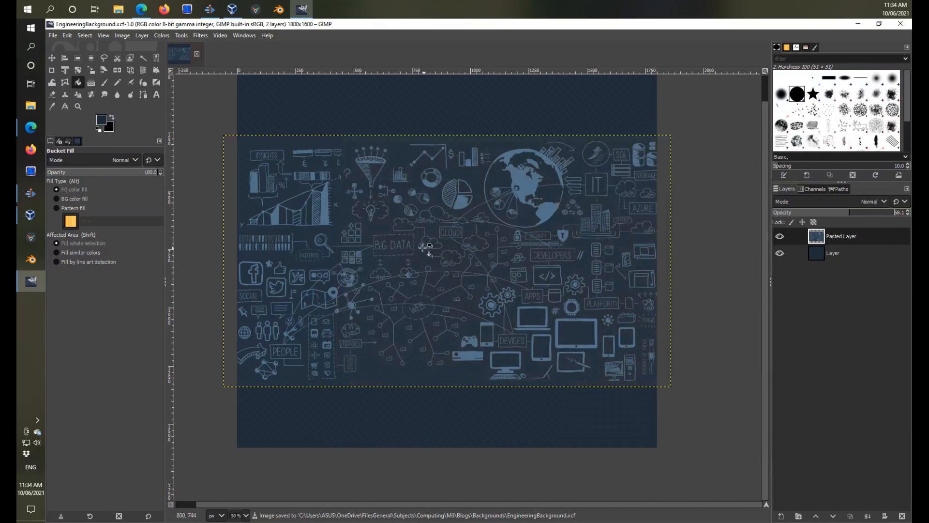
Quit and restart GIMP, and look for the Quick sketch script among the Script-Fu artistic scripts.
click(52, 59)
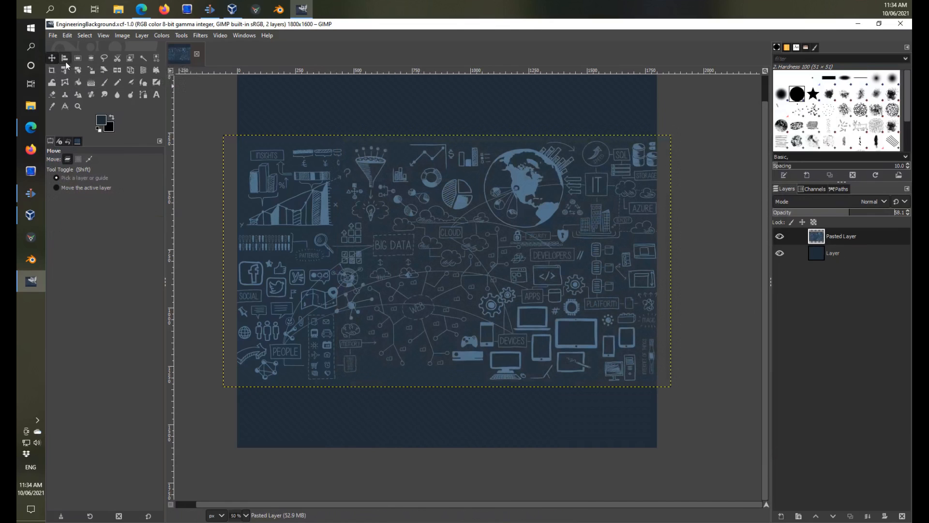
click(52, 34)
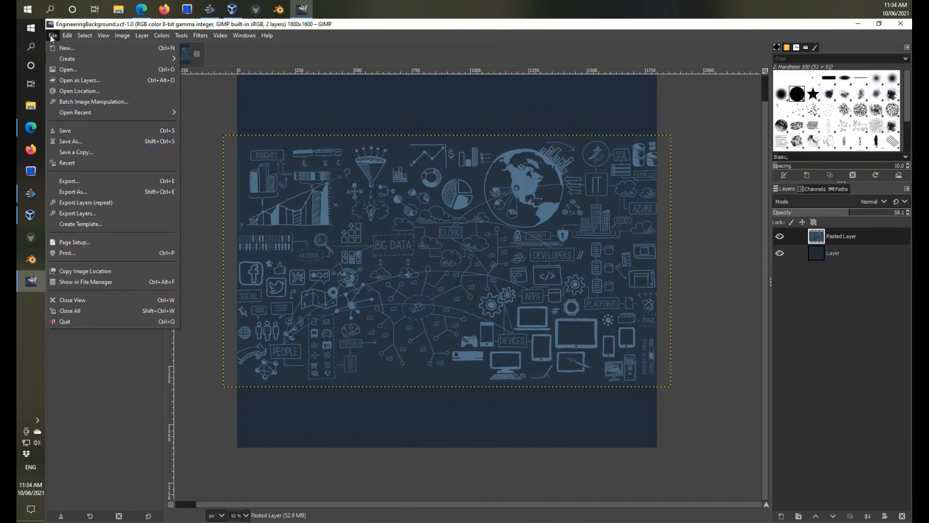
click(72, 321)
click(30, 47)
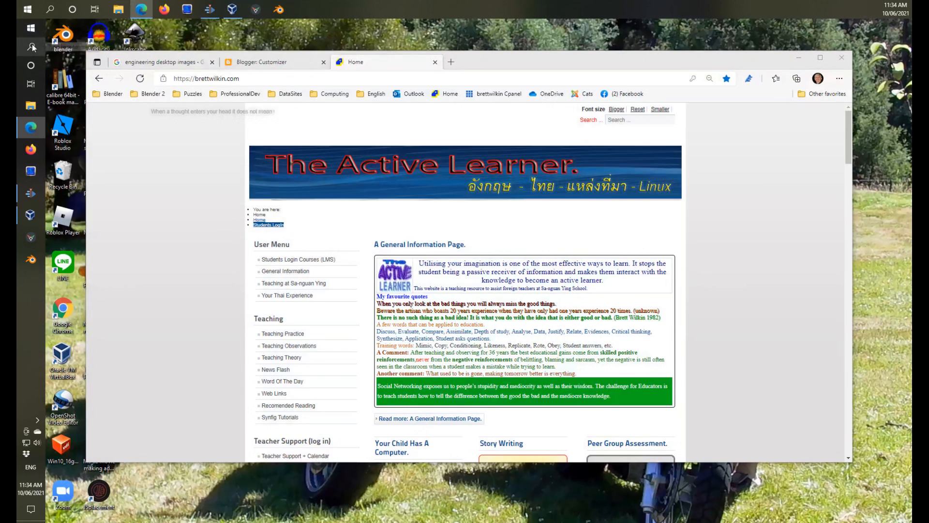
click(116, 148)
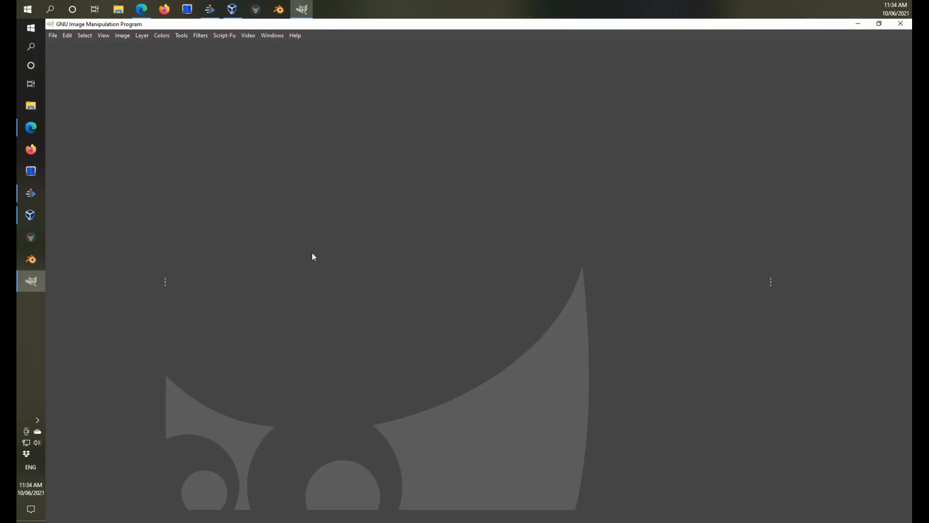
click(228, 36)
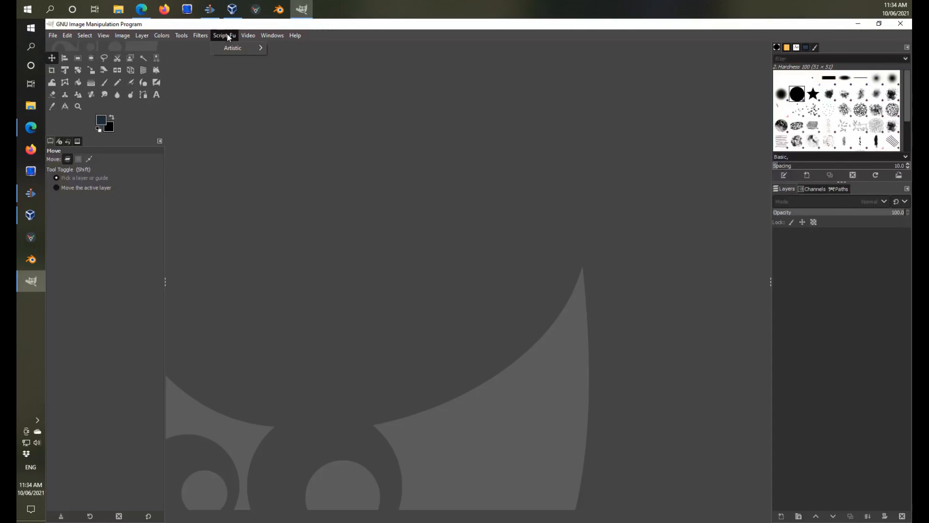
mouse_move(248, 50)
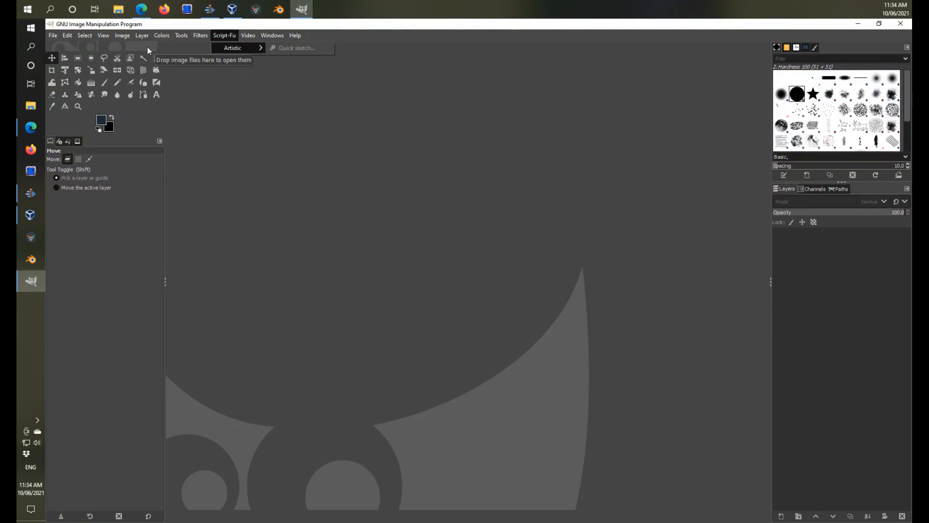
Reopen EngineeringBackground.xcf from the recently used images.
click(51, 35)
click(52, 36)
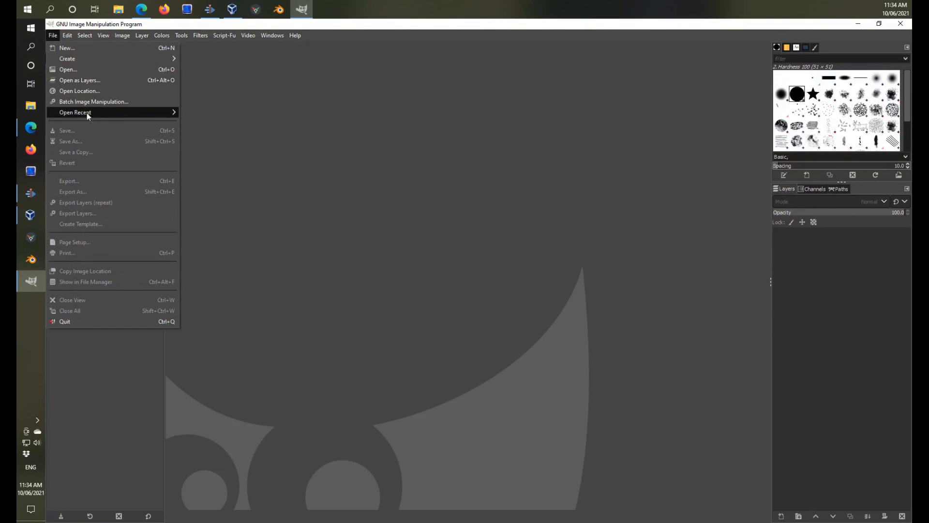
mouse_move(87, 112)
click(230, 114)
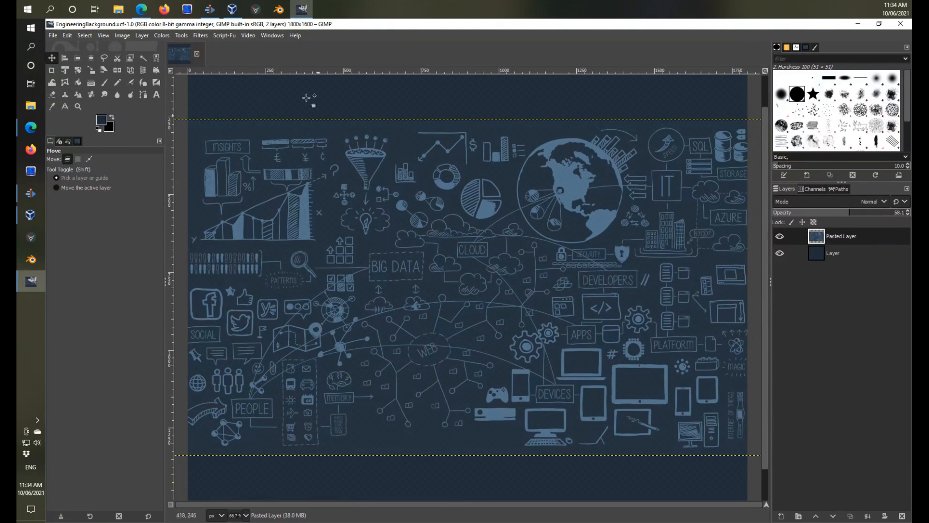
Apply the Quick sketch script to the Pasted Layer with the preset blur factor.
click(227, 35)
mouse_move(245, 46)
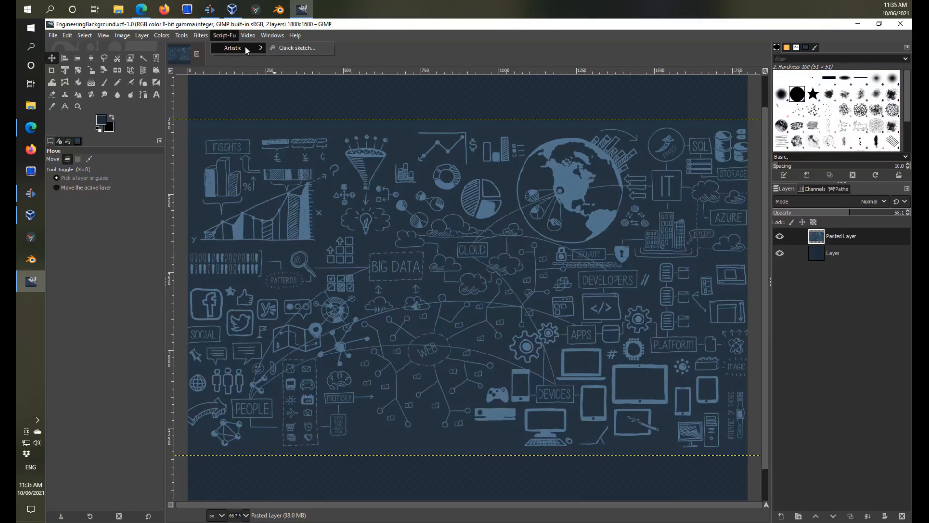
click(287, 48)
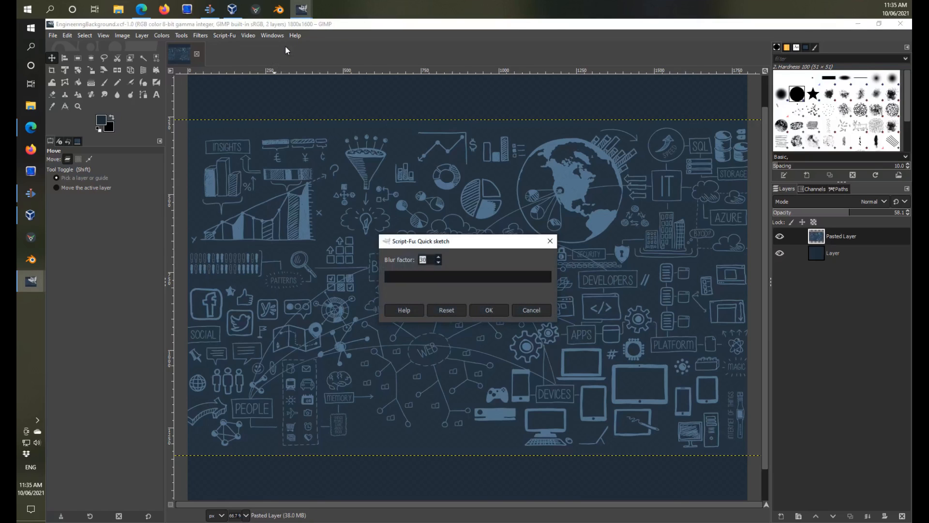
click(489, 310)
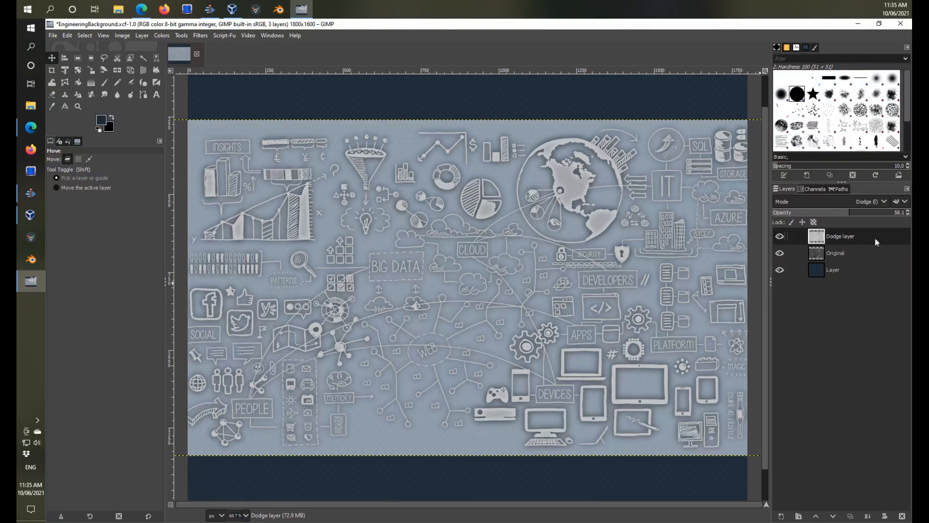
Lower the Dodge layer's opacity to 35.6 and make the bottom layer active.
mouse_move(856, 214)
mouse_down()
mouse_move(794, 213)
mouse_move(814, 220)
mouse_up()
click(846, 249)
click(819, 238)
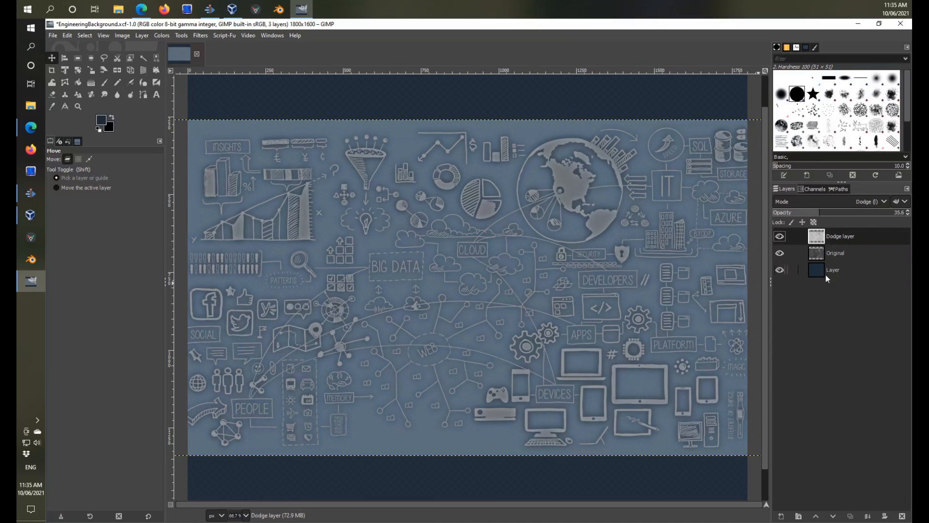
click(441, 101)
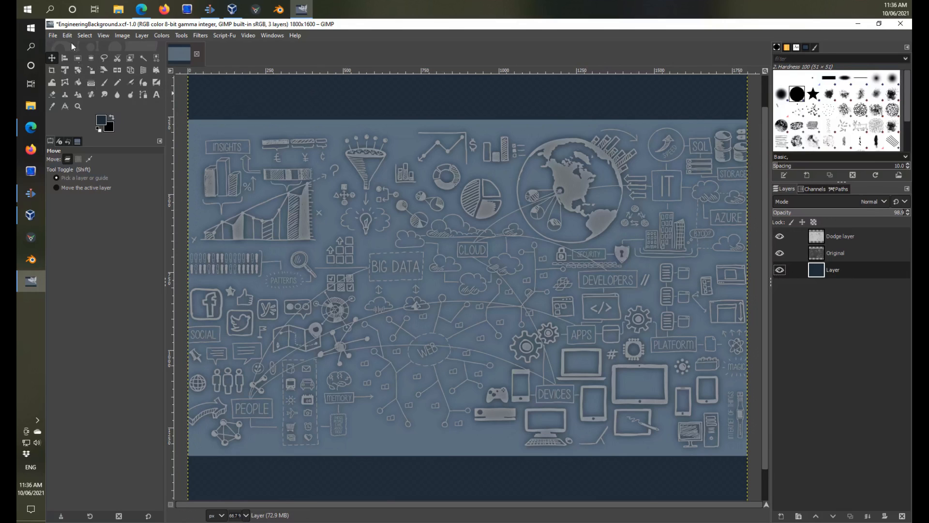
Save the image and export it as EngineeringBackground.png in the Backgrounds folder with the preset PNG options.
click(54, 36)
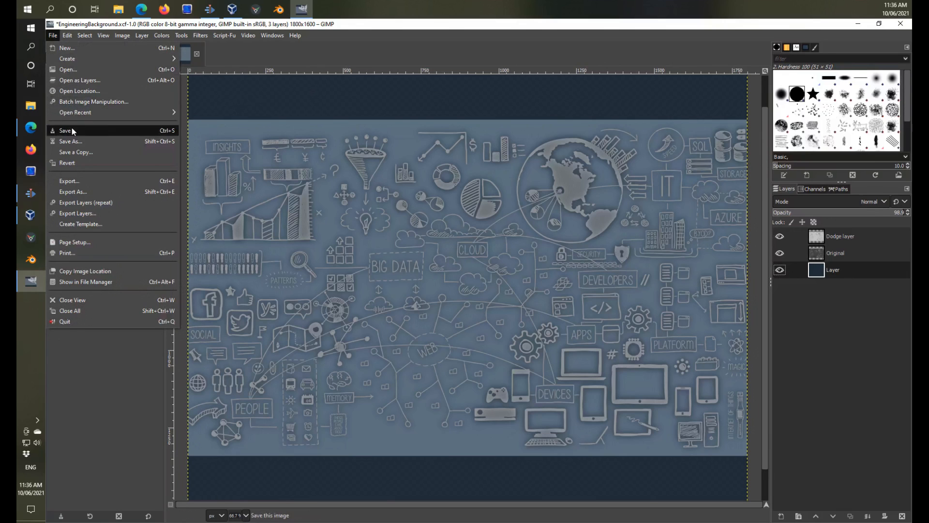
click(72, 128)
click(53, 35)
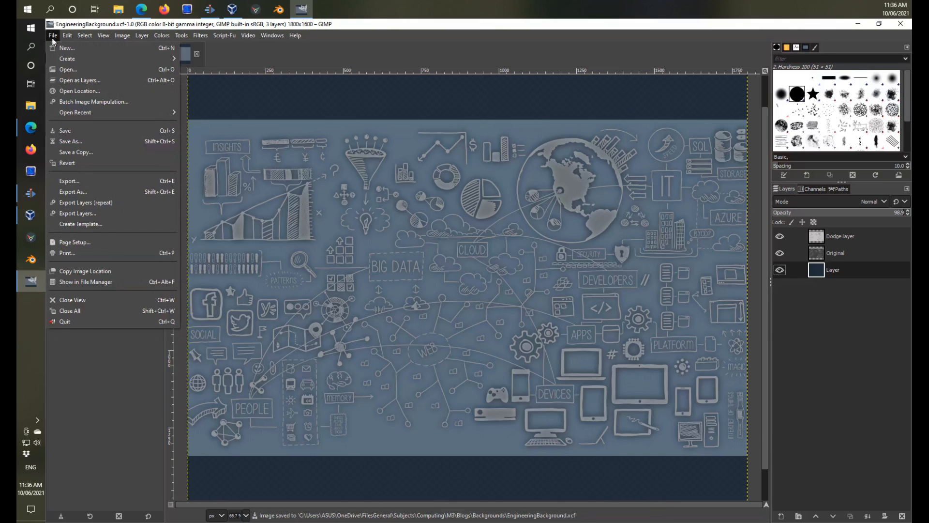
click(68, 182)
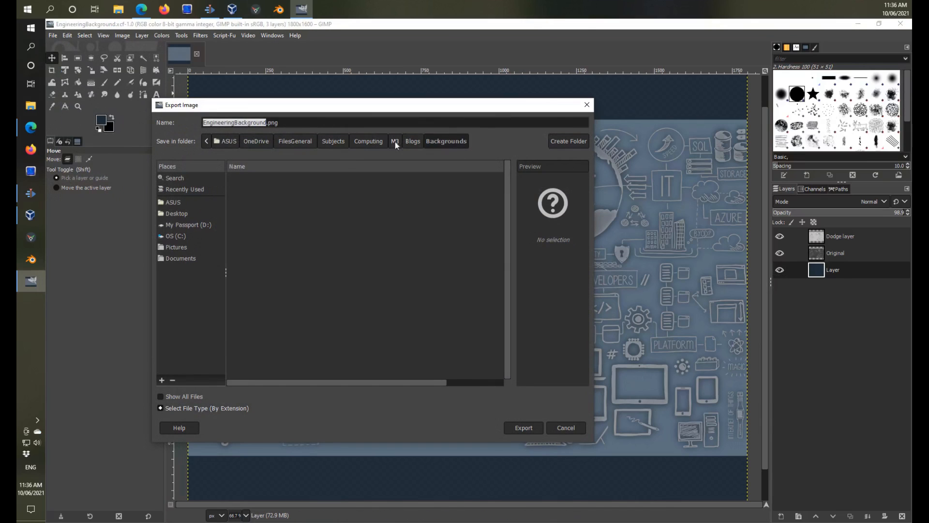
click(524, 428)
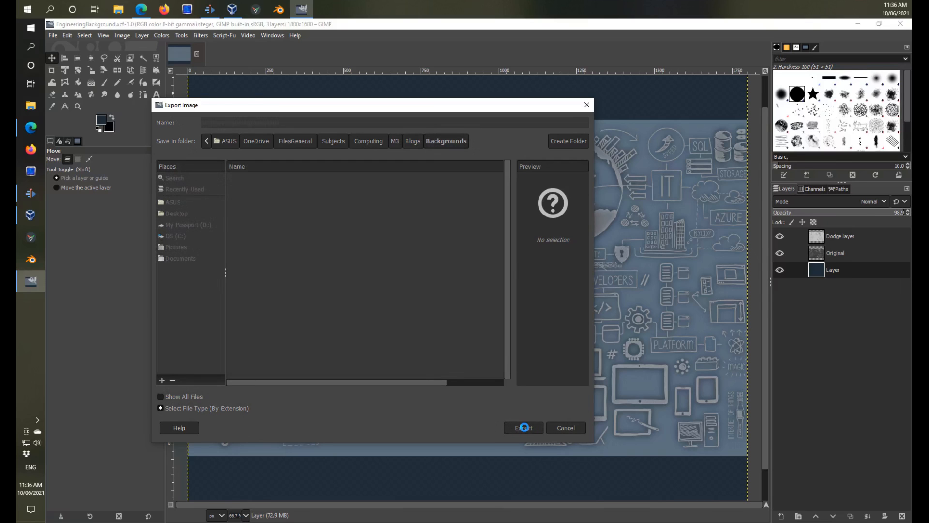
click(466, 382)
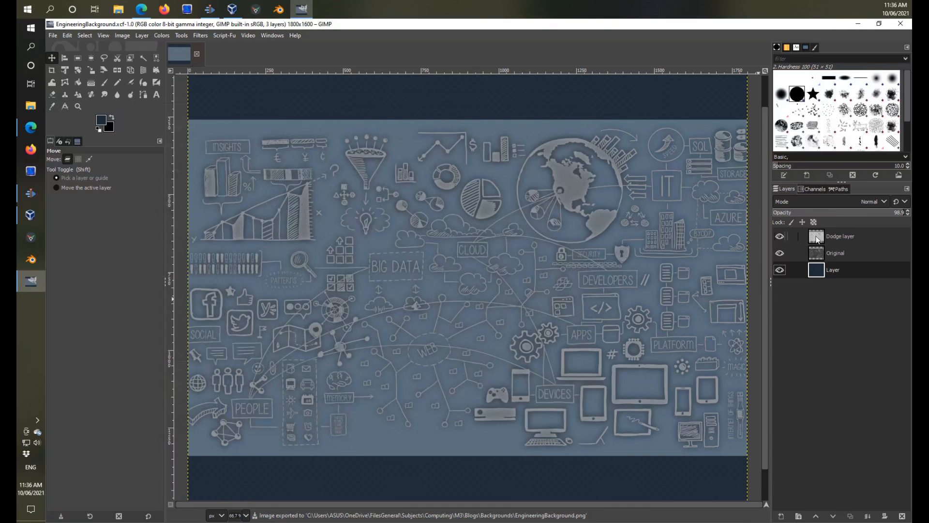
Merge the Dodge layer down into Original and merge that layer down into the bottom layer.
right_click(817, 239)
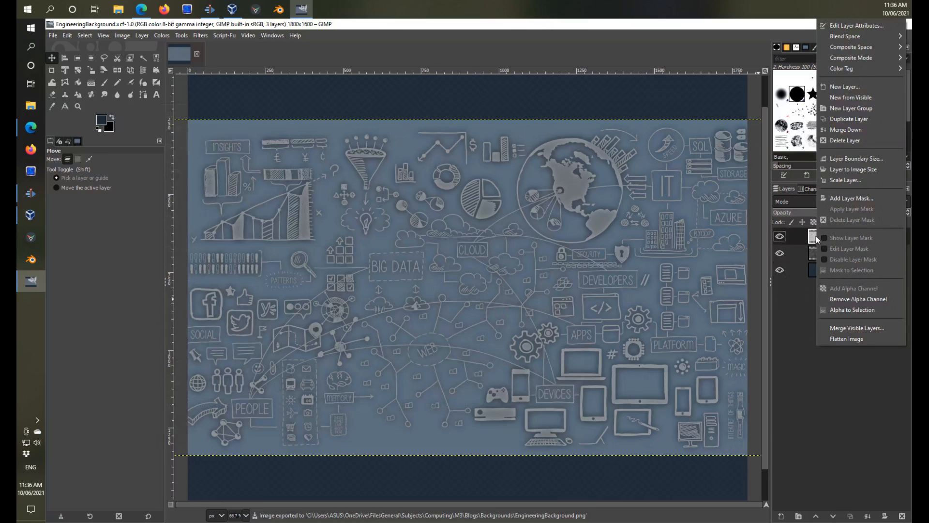
click(852, 143)
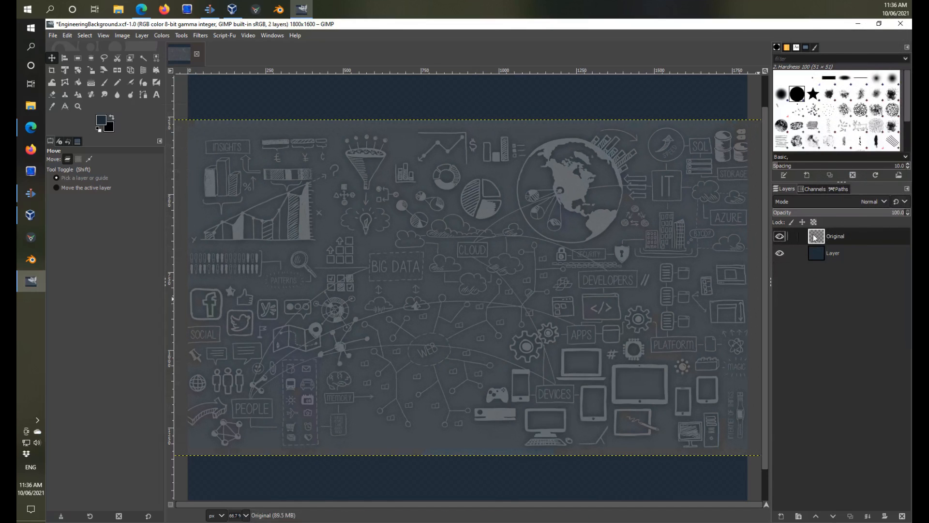
right_click(816, 237)
click(850, 138)
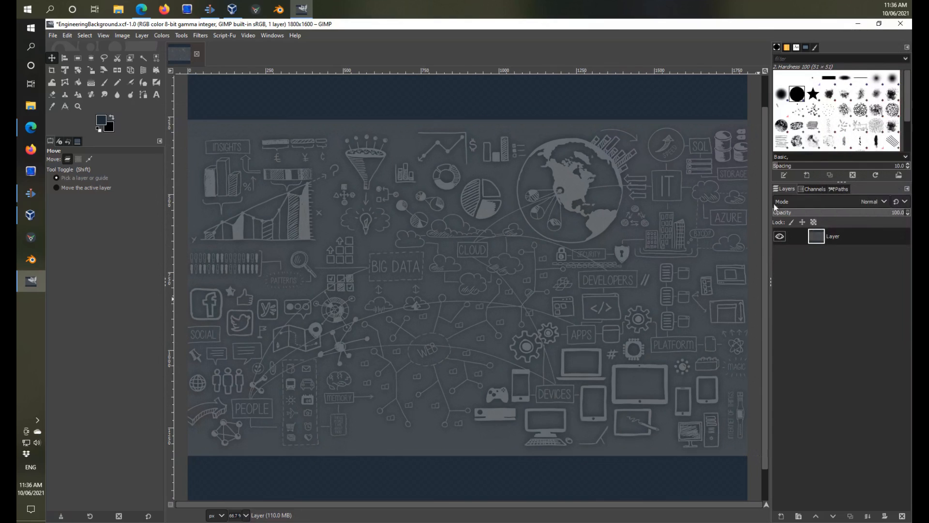
Apply a Focus Blur with a 25.00 blur radius, widening the circular focus area into a horizontal ellipse.
click(201, 35)
click(200, 35)
click(200, 35)
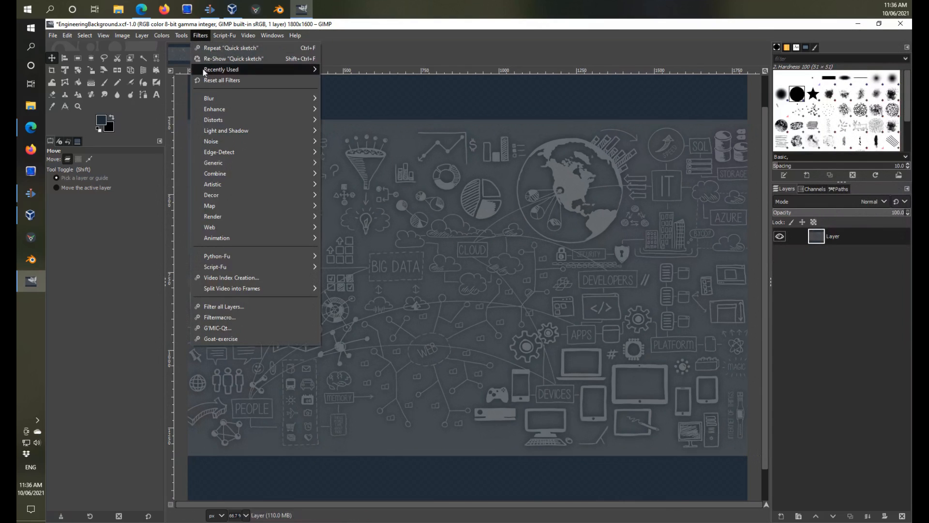
mouse_move(247, 101)
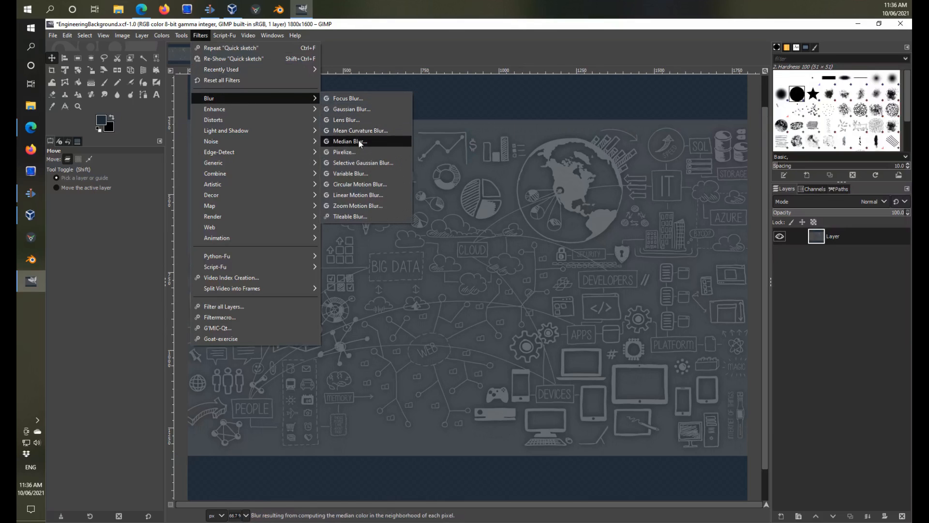
click(359, 98)
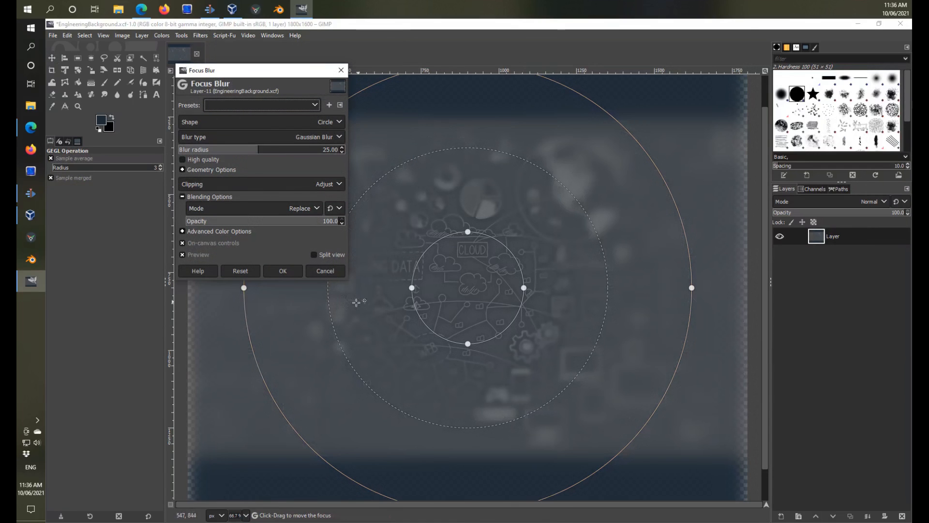
drag(524, 287, 640, 300)
key(Return)
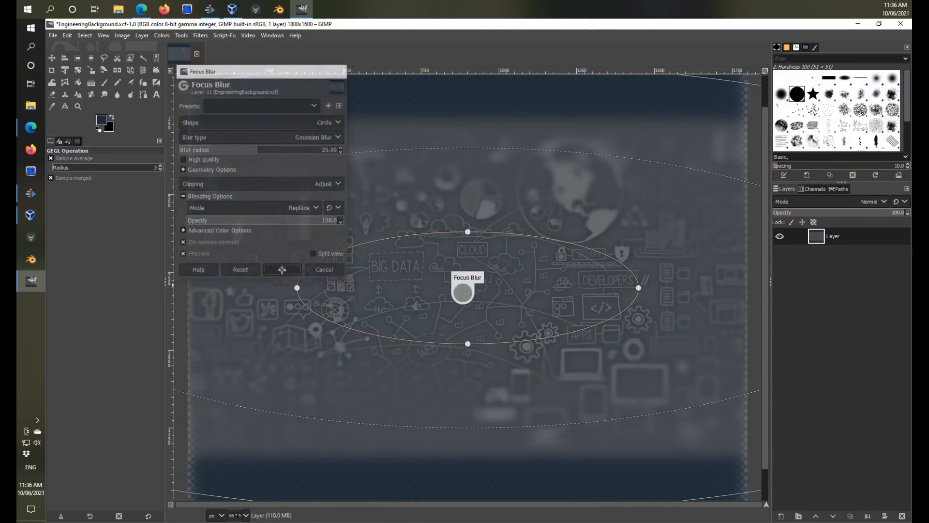
Export the blurred image as EngineeringBackgroundBlur.png in the Backgrounds folder with the preset PNG options.
click(53, 35)
click(69, 192)
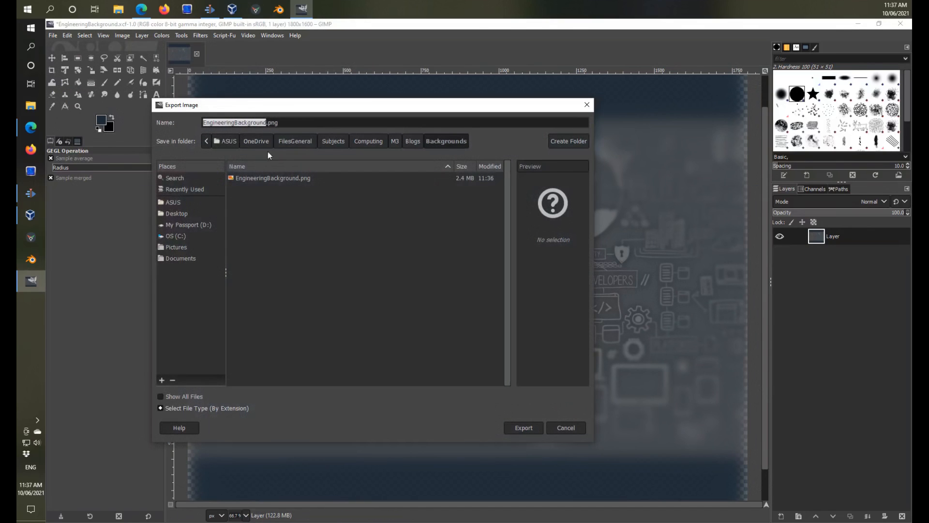
click(267, 122)
text(Blu)
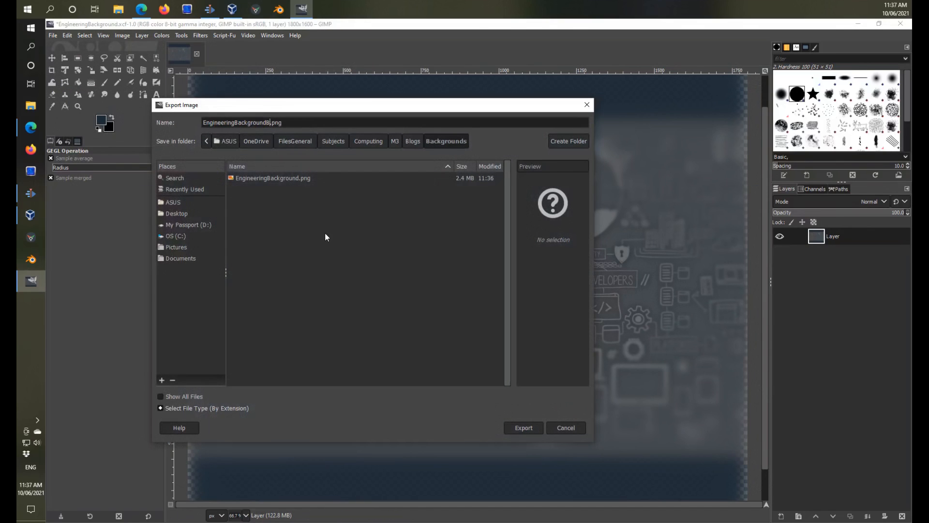
text(r)
click(526, 427)
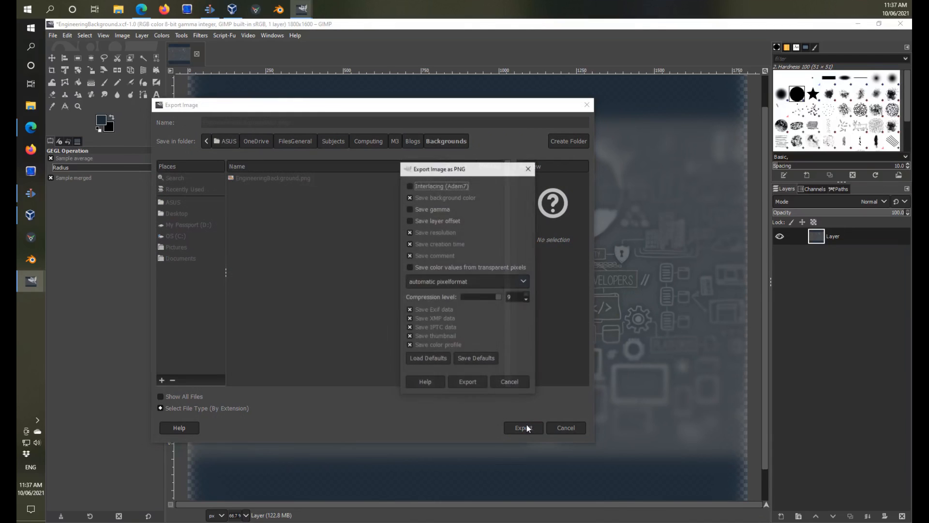
click(474, 380)
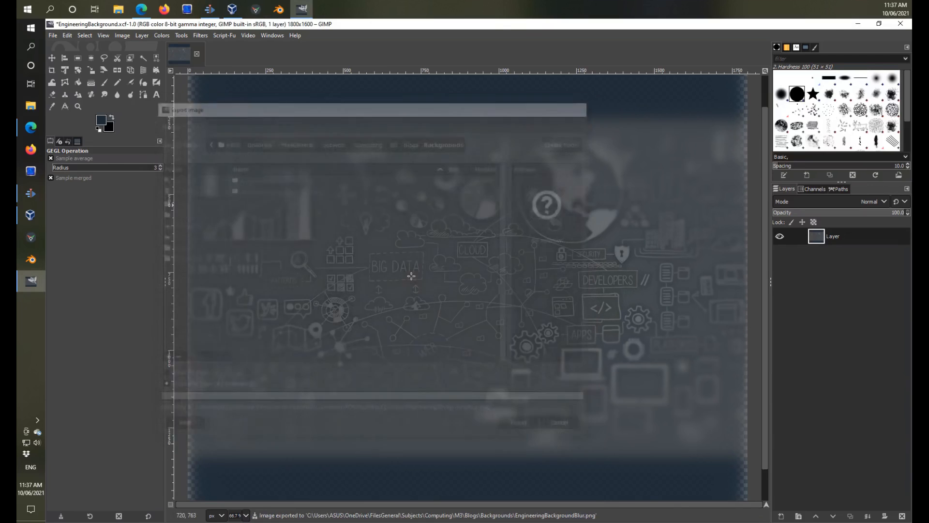
Undo the Focus Blur and apply the Neon edge-detect filter with radius 5.000 and intensity 0.096.
key(ctrl+z)
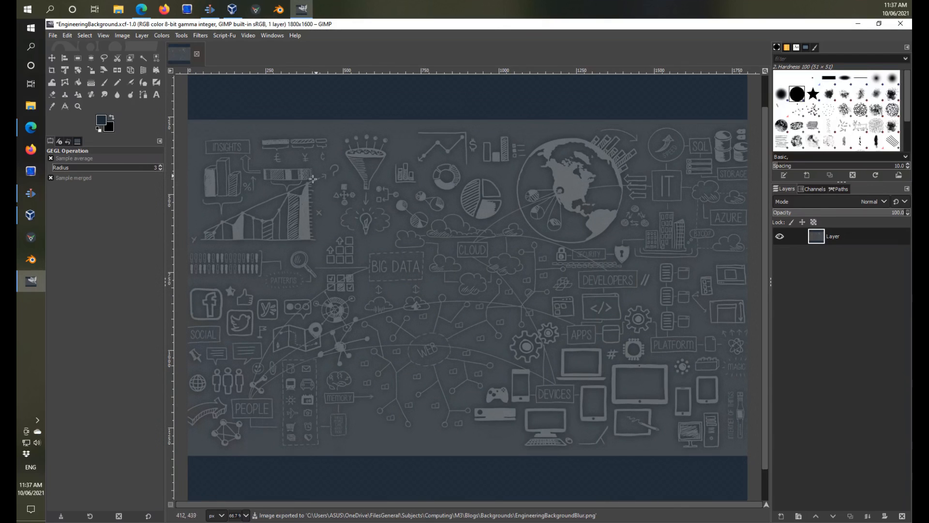
click(201, 36)
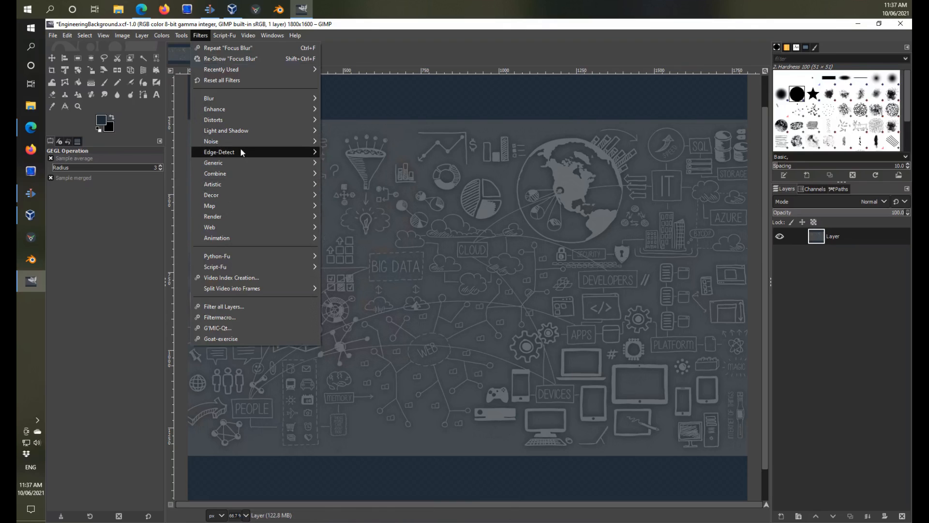
mouse_move(255, 152)
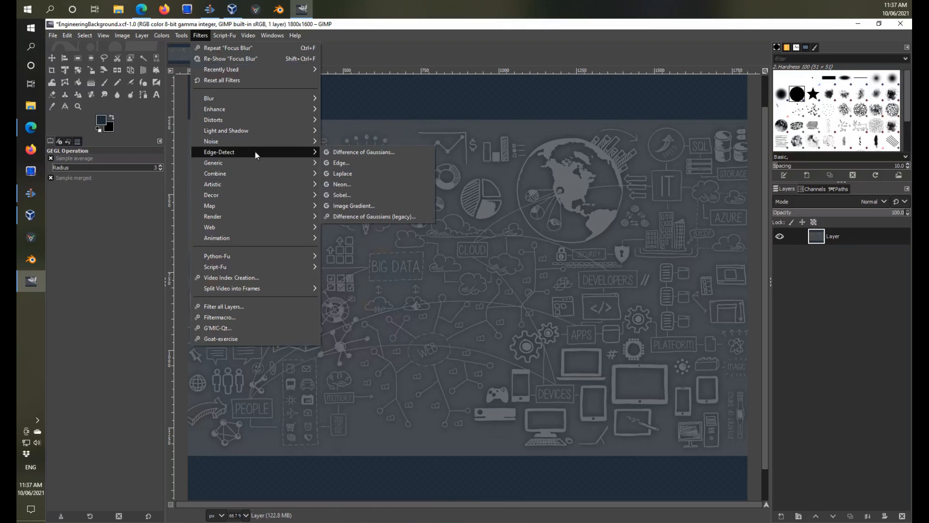
click(352, 183)
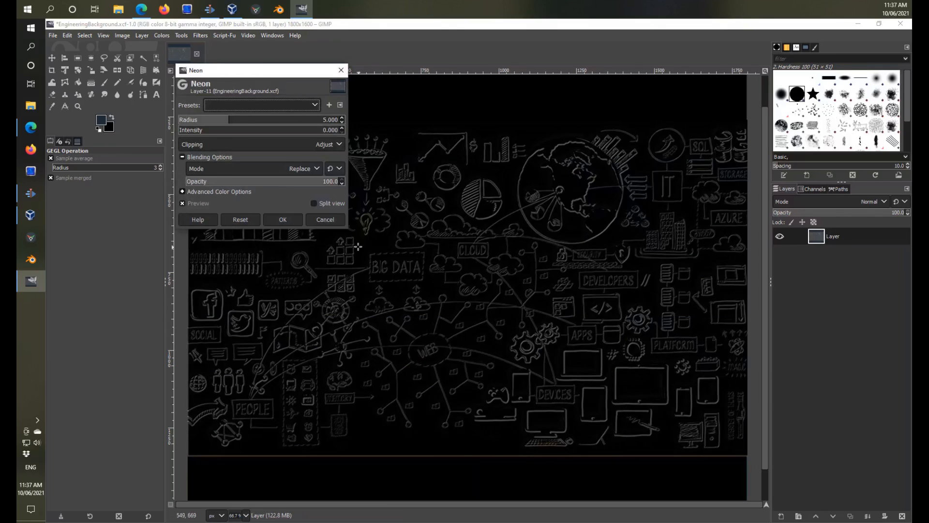
mouse_move(185, 132)
mouse_down()
mouse_move(198, 134)
mouse_move(184, 135)
mouse_up()
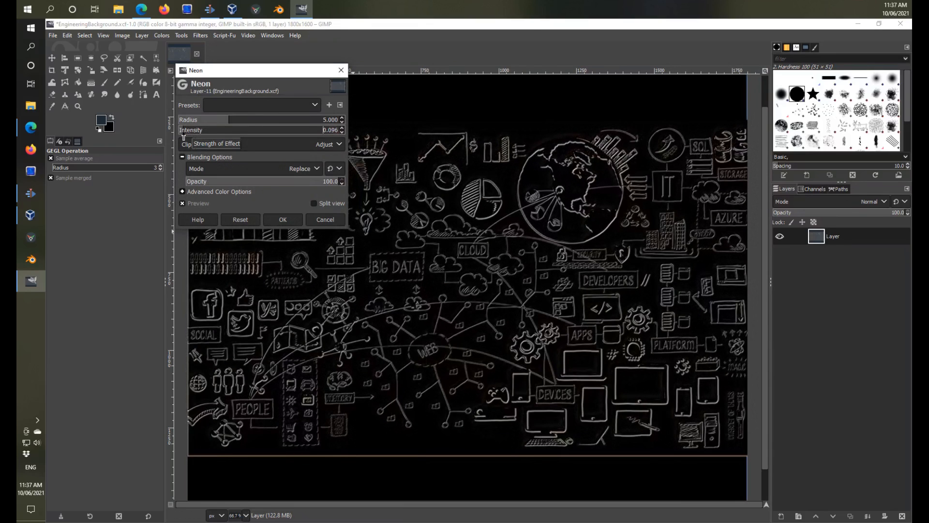
click(283, 220)
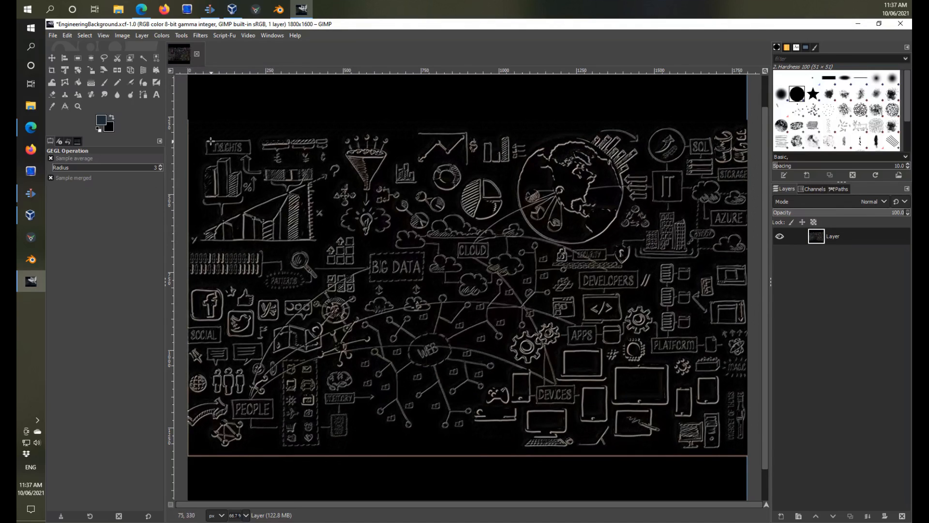
Export the neon-filtered image as EngineeringBackgroundEdge.png in the Backgrounds folder with the preset PNG options.
click(53, 35)
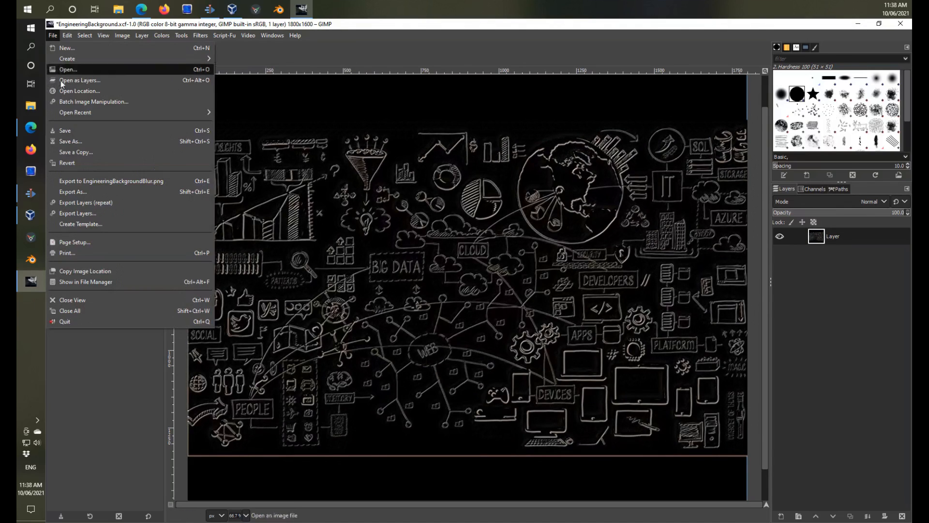
click(69, 192)
click(279, 123)
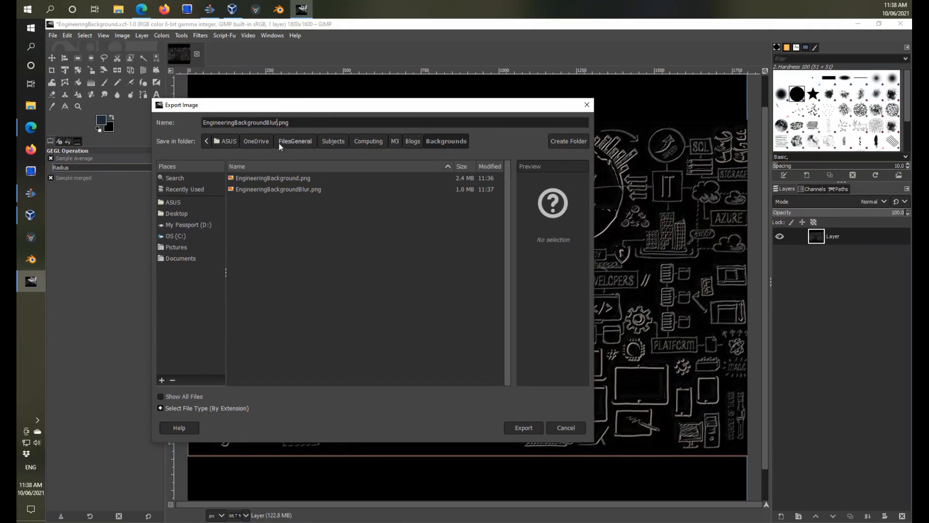
key(BackSpace)
key(BackSpace)
key(BackSpace)
key(BackSpace)
text(E)
click(523, 427)
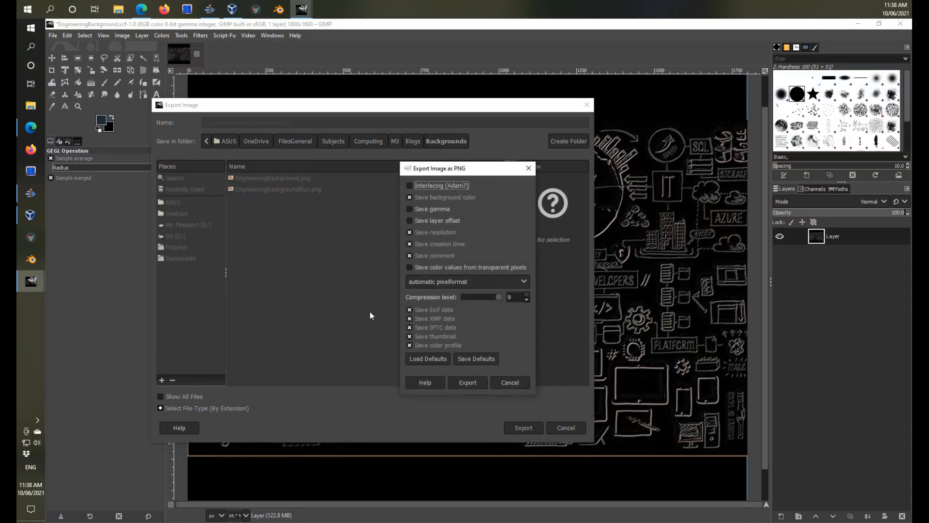
click(468, 382)
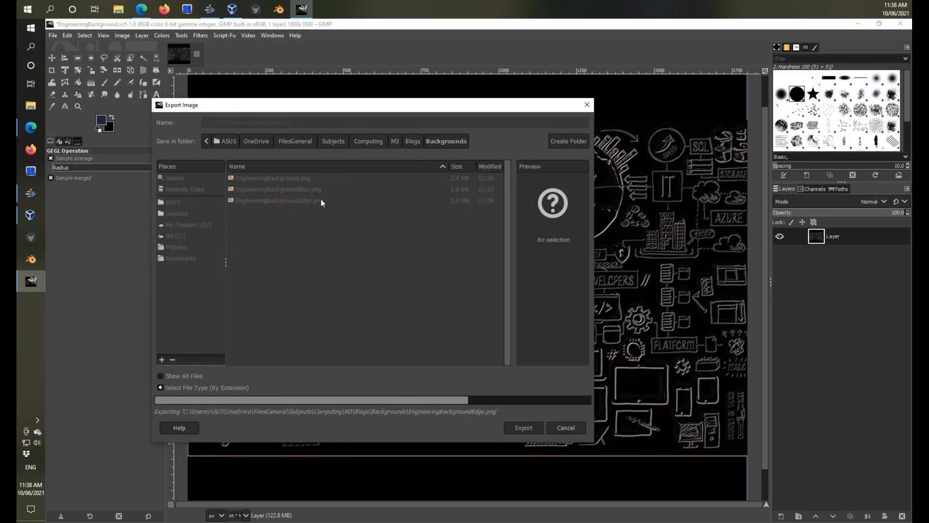
Apply the Sobel edge-detect filter to the layer with Horizontal, Vertical and Keep Sign enabled.
click(200, 35)
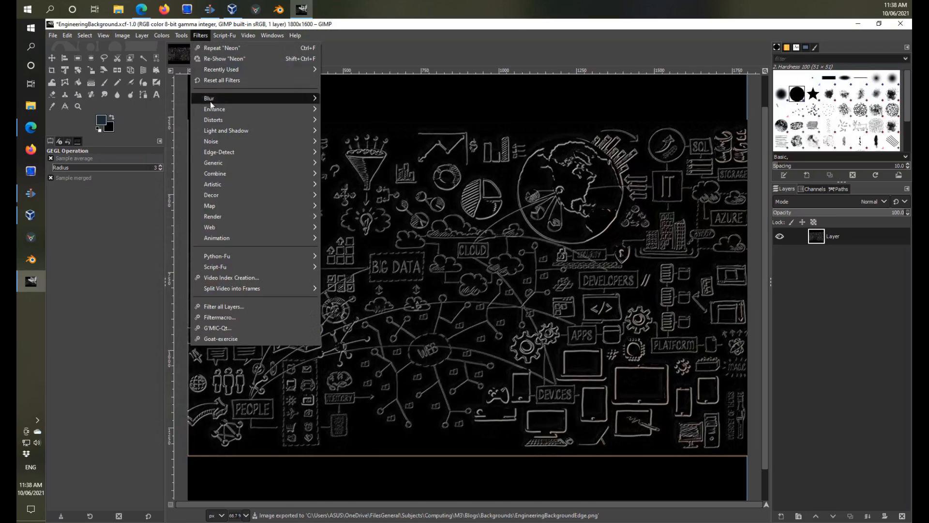
mouse_move(217, 174)
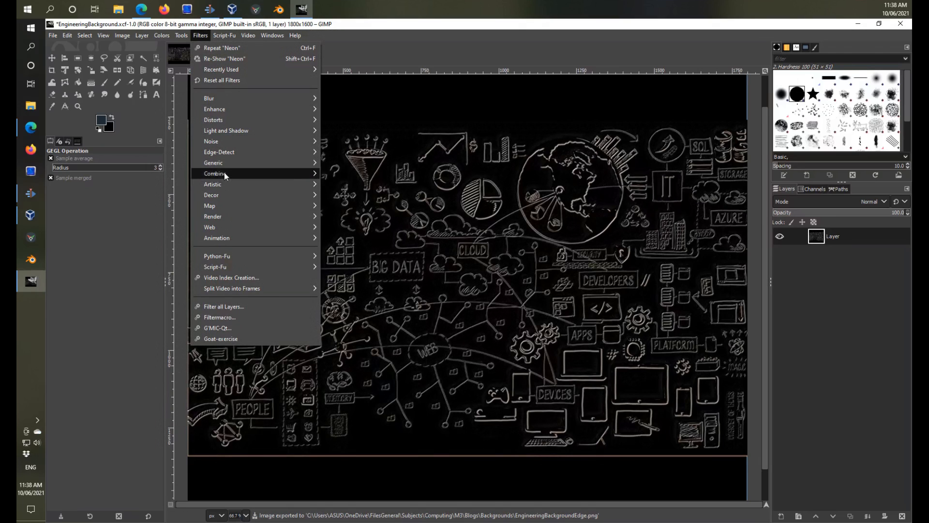
mouse_move(276, 152)
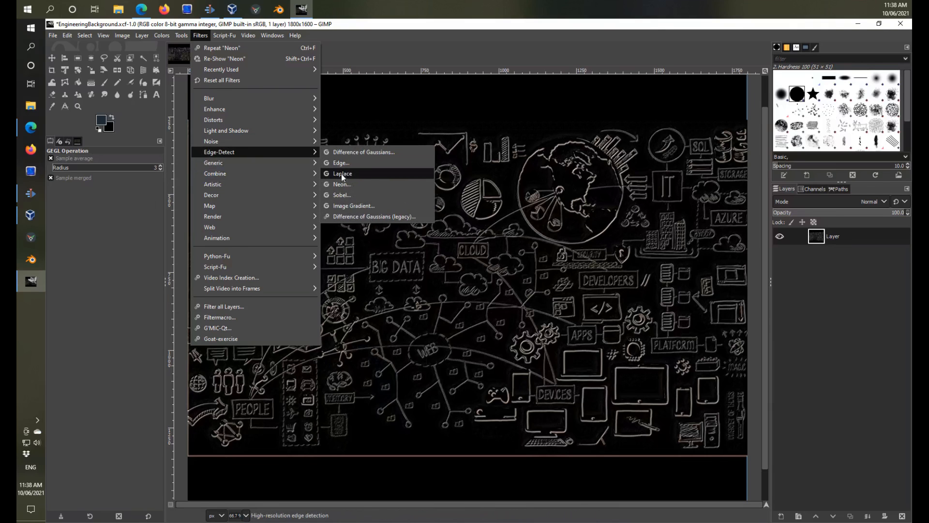
click(356, 194)
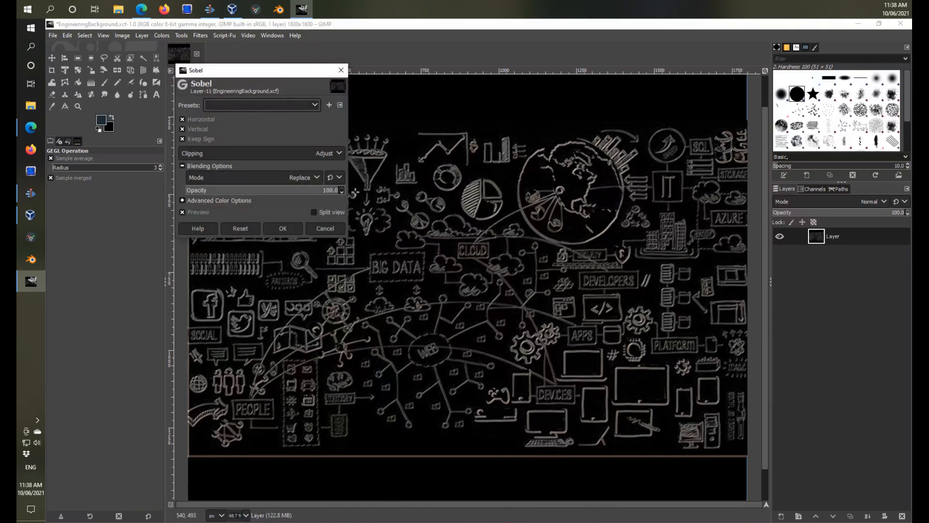
click(284, 229)
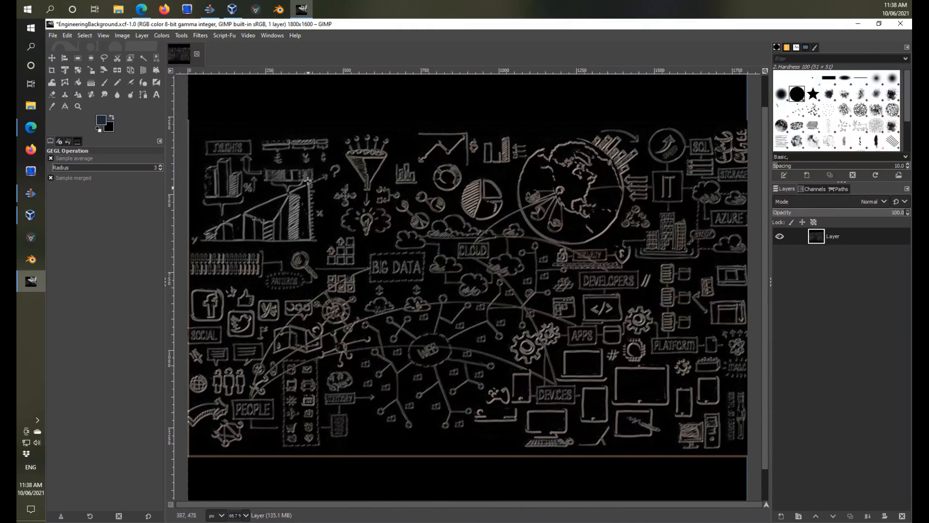
Apply a Circular Motion Blur centred at X 0.500, Y 0.500 with an angle of 5.00.
click(201, 37)
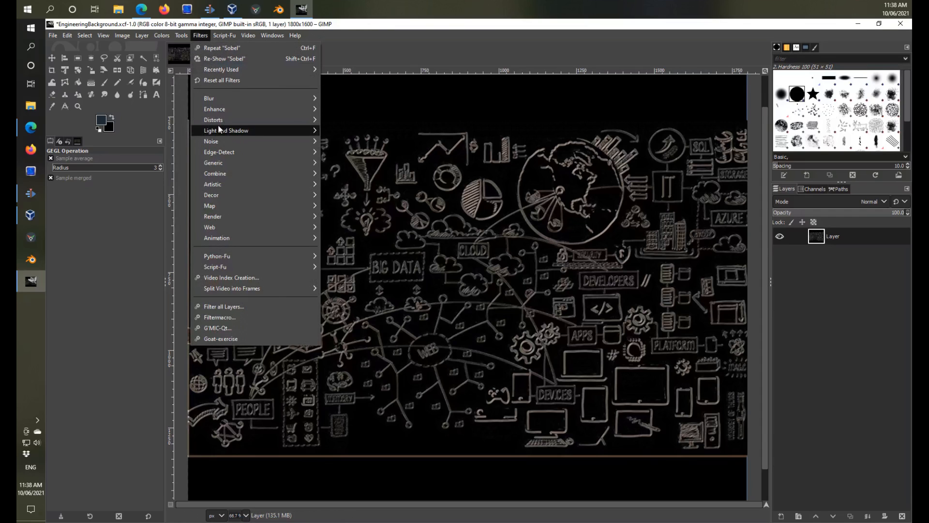
mouse_move(242, 103)
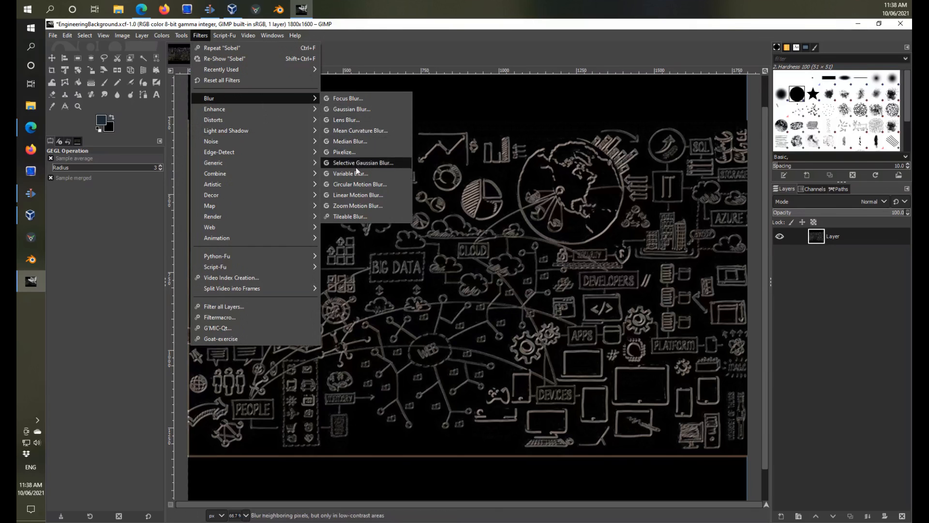
click(356, 184)
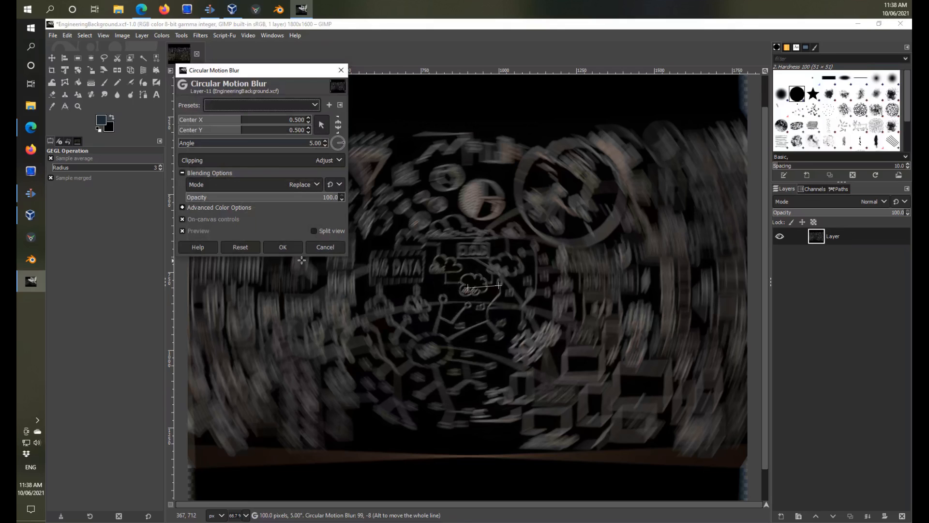
click(294, 248)
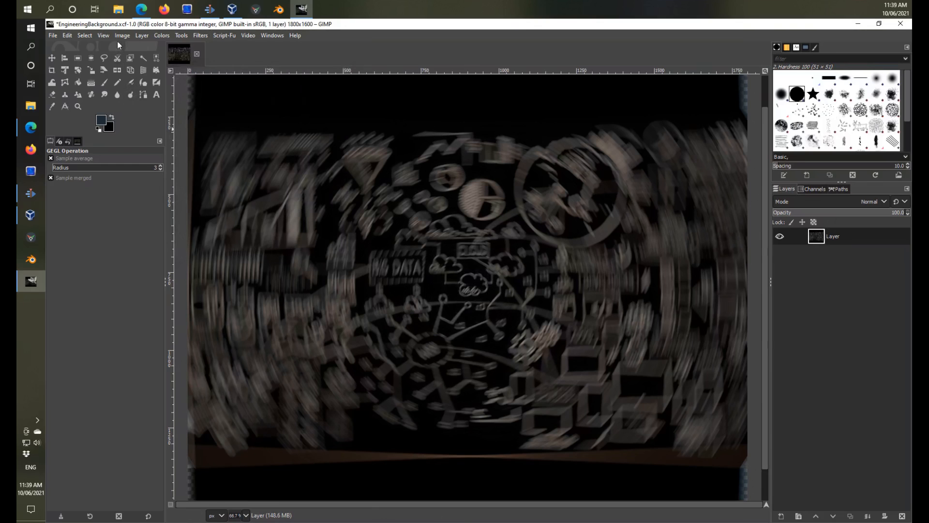
Export the circularly blurred image as EngineeringBackgroundCircBlur.png in the Backgrounds folder with the preset PNG options.
click(54, 35)
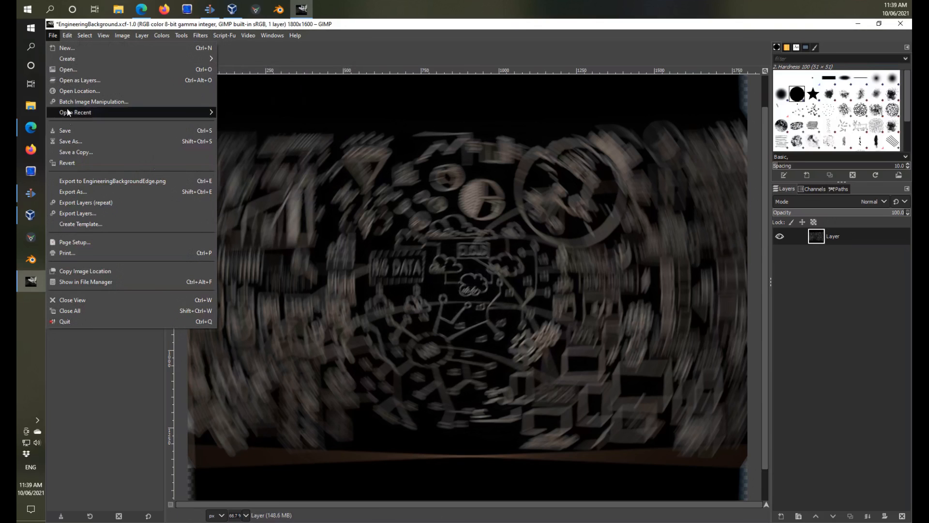
click(71, 188)
click(276, 124)
key(BackSpace)
key(BackSpace)
key(BackSpace)
text(CircBlure.png)
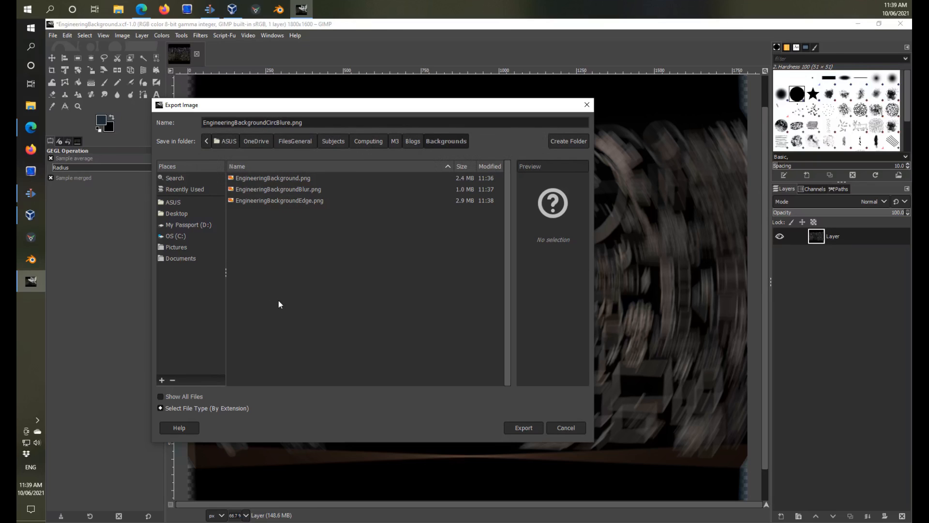
key(Delete)
click(526, 428)
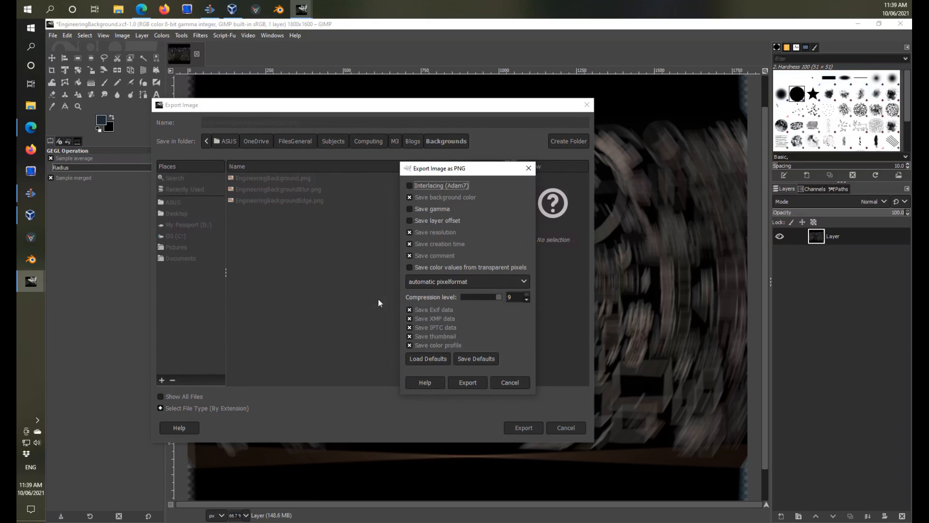
click(468, 383)
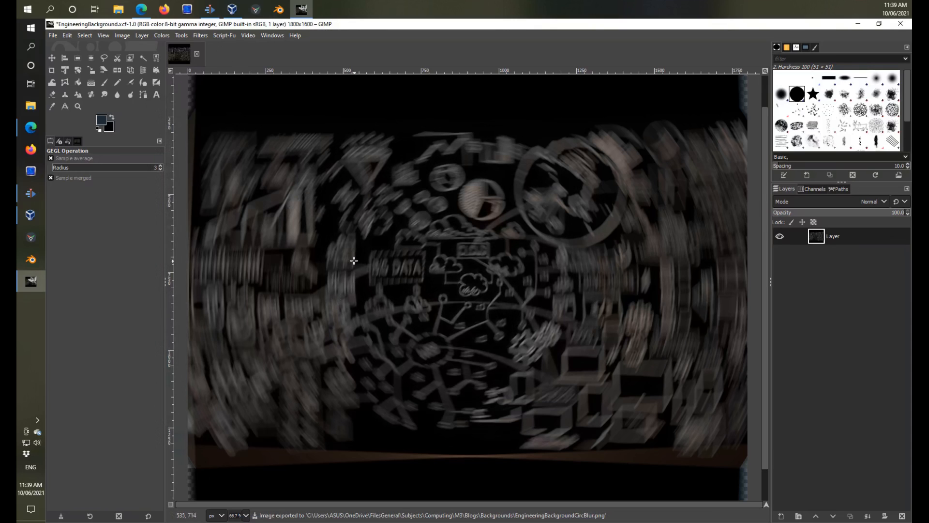
Undo the Circular Motion Blur and apply the Emboss filter with azimuth 30.00, elevation 45.00 and depth 20.
key(ctrl+z)
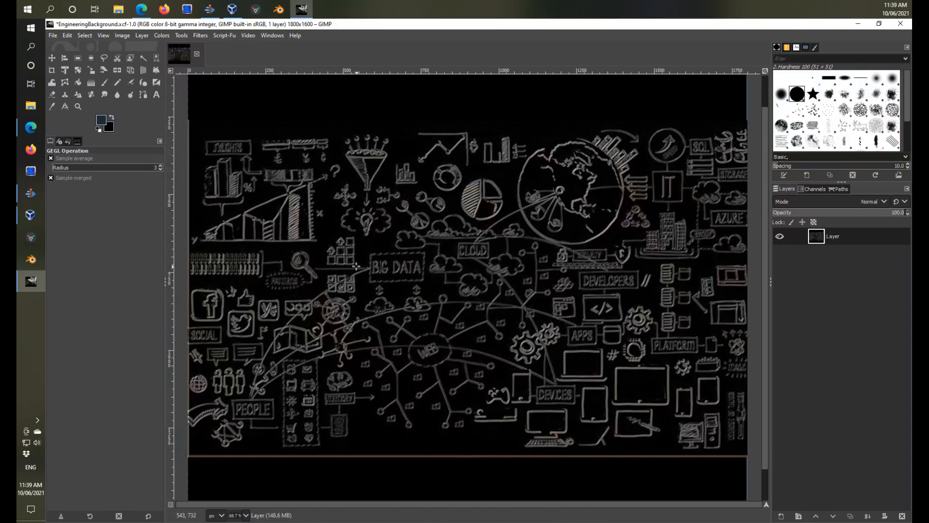
click(199, 36)
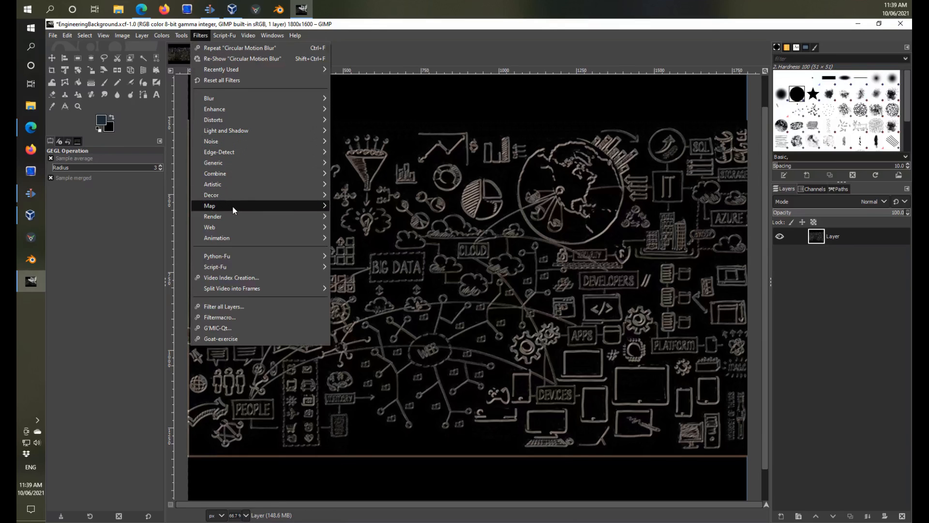
mouse_move(240, 110)
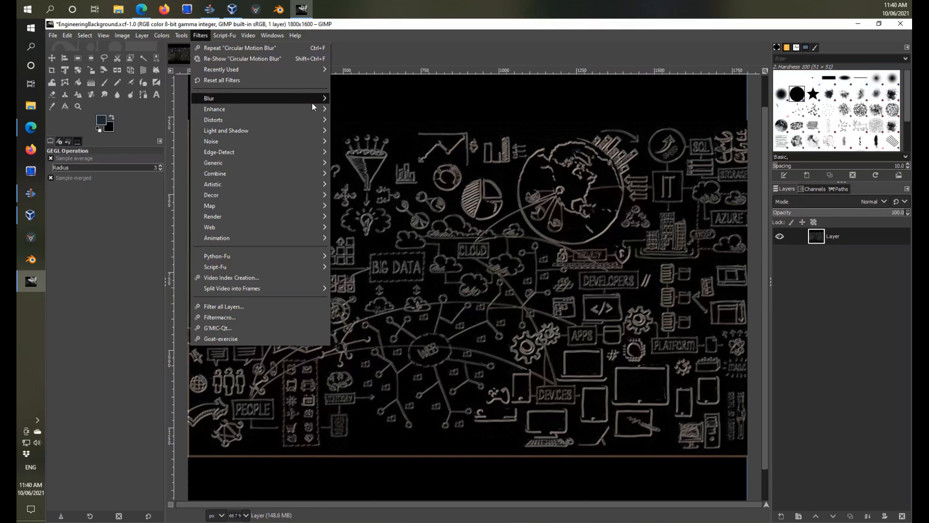
mouse_move(272, 119)
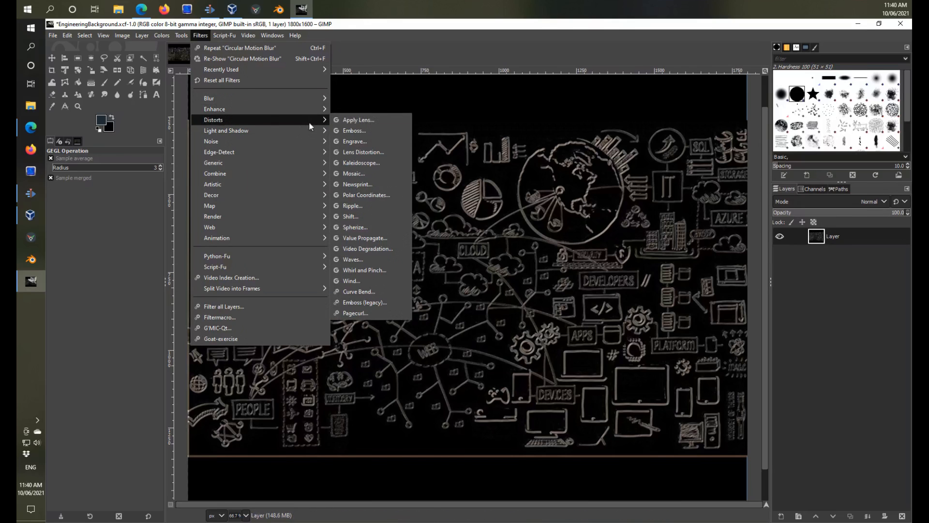
click(364, 129)
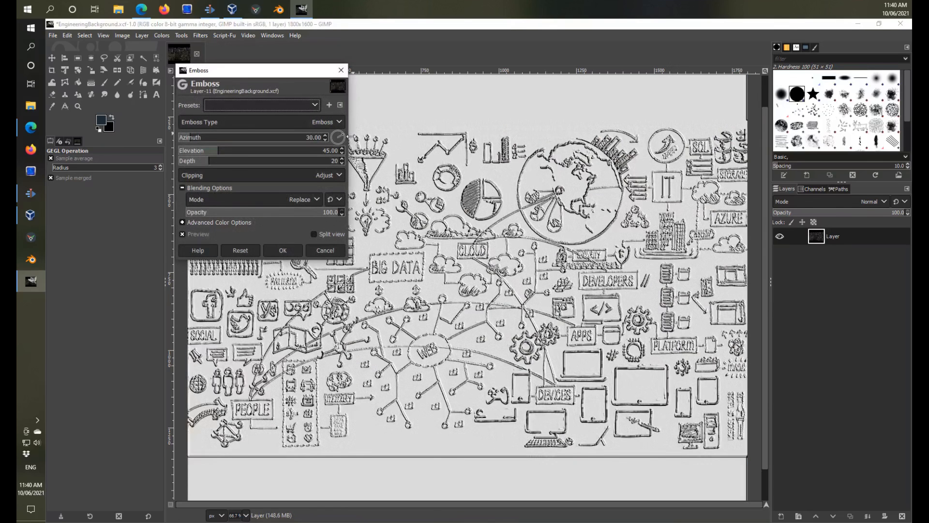
click(289, 248)
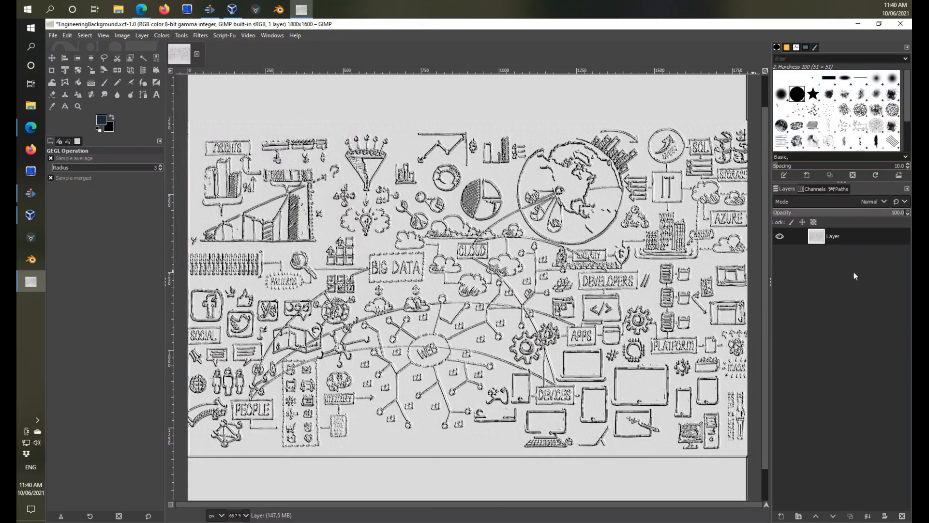
Lower the layer opacity to 47.2 and export the image as EngineeringBackground2.png with the preset PNG options.
drag(877, 213, 834, 215)
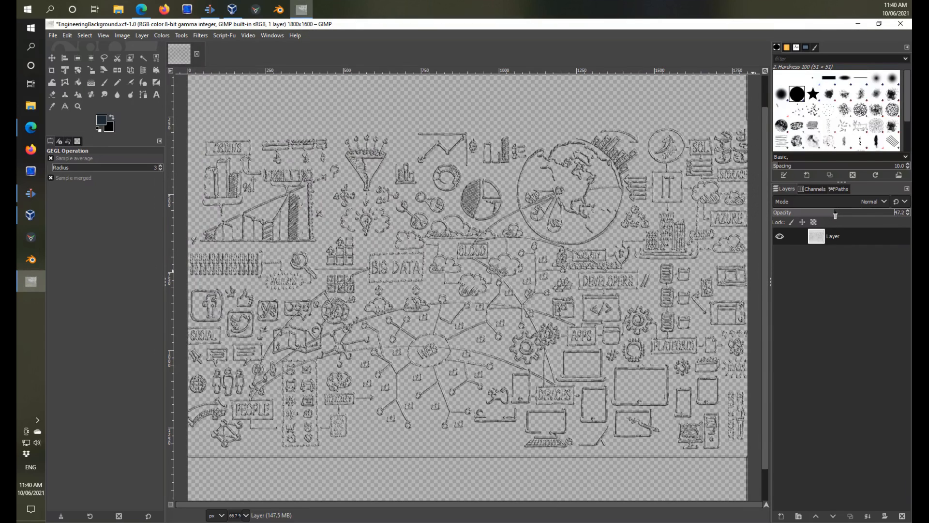
click(54, 35)
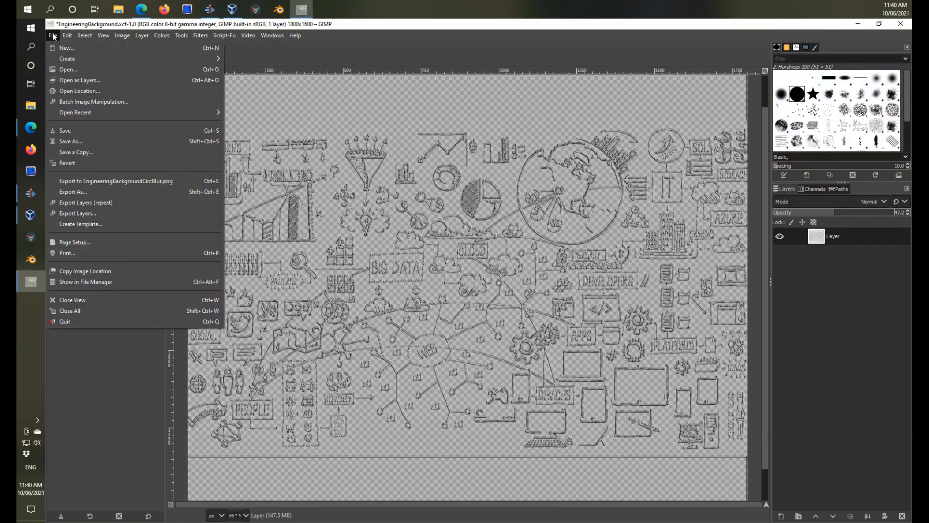
click(82, 189)
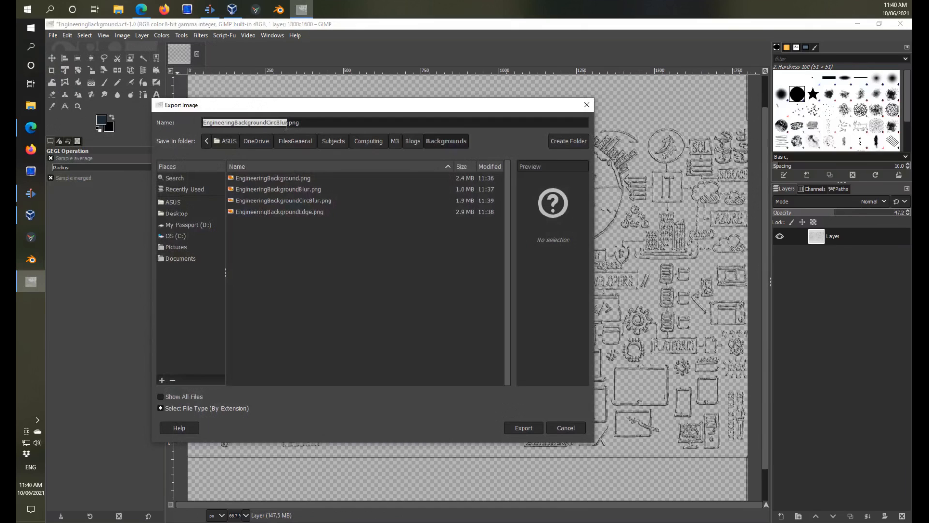
key(Right)
key(BackSpace)
key(BackSpace)
key(BackSpace)
key(BackSpace)
key(BackSpace)
key(BackSpace)
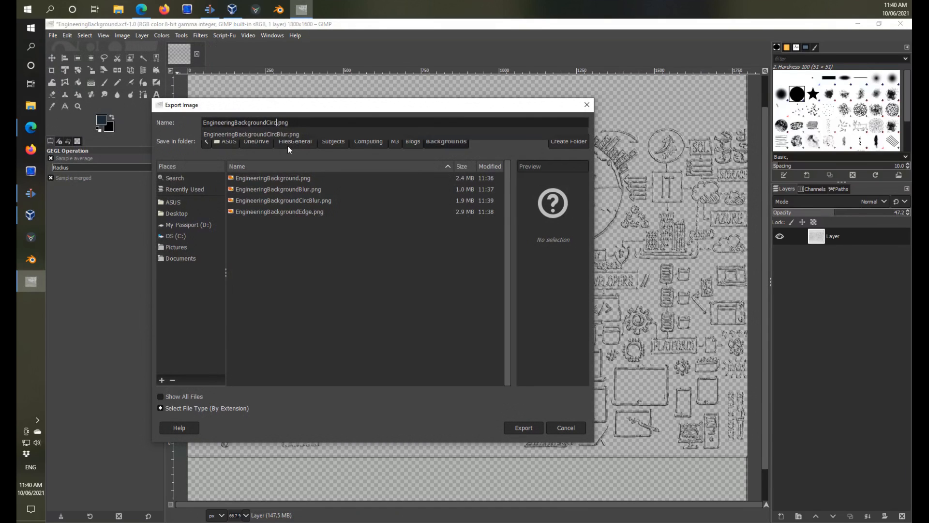
text(2)
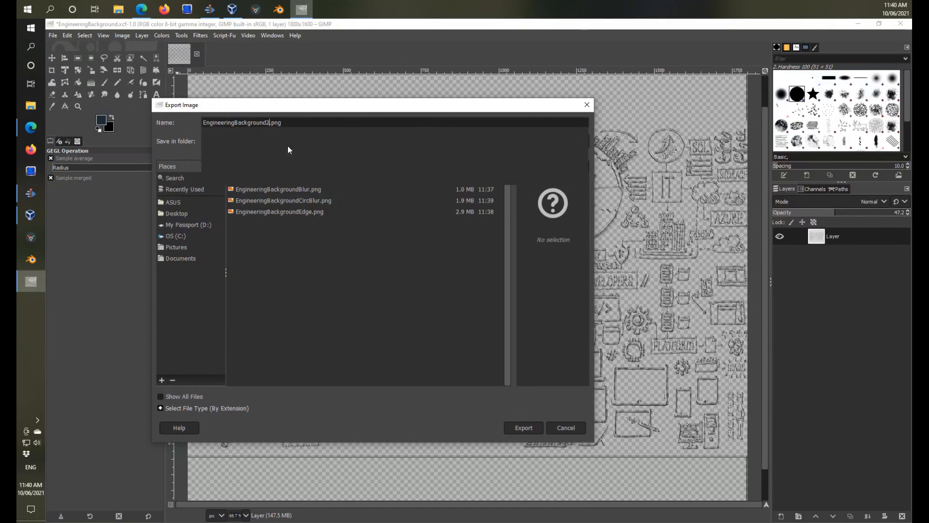
key(Return)
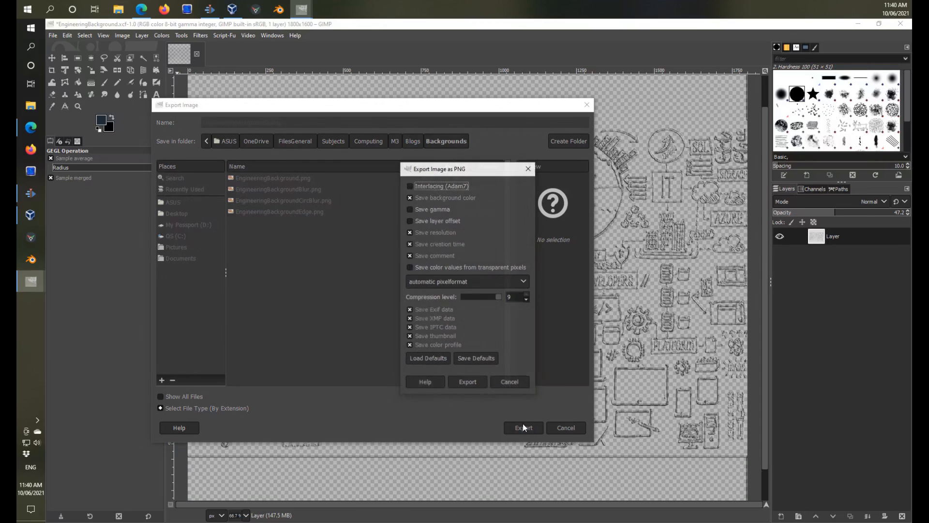
click(483, 386)
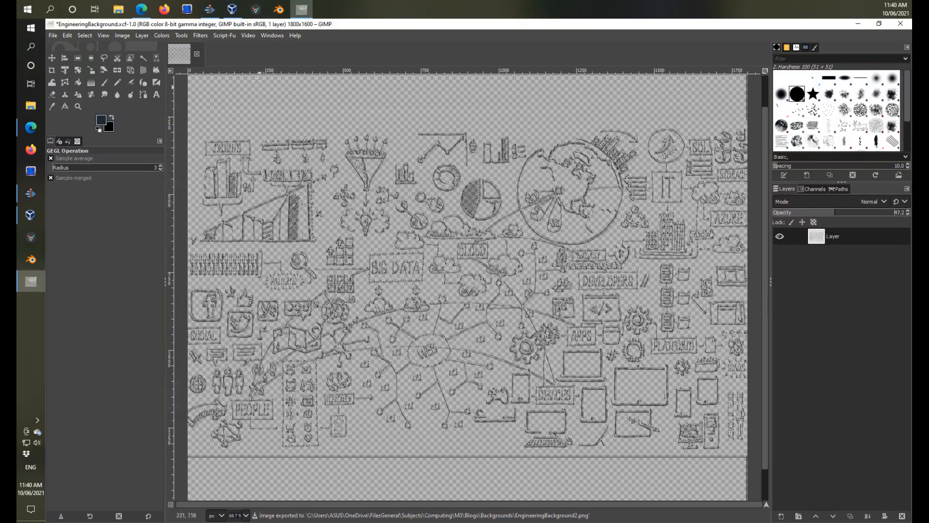
Apply the Ripple distortion with amplitude 25.0, period 200.0, angle 0.00 and a sine wave.
click(206, 37)
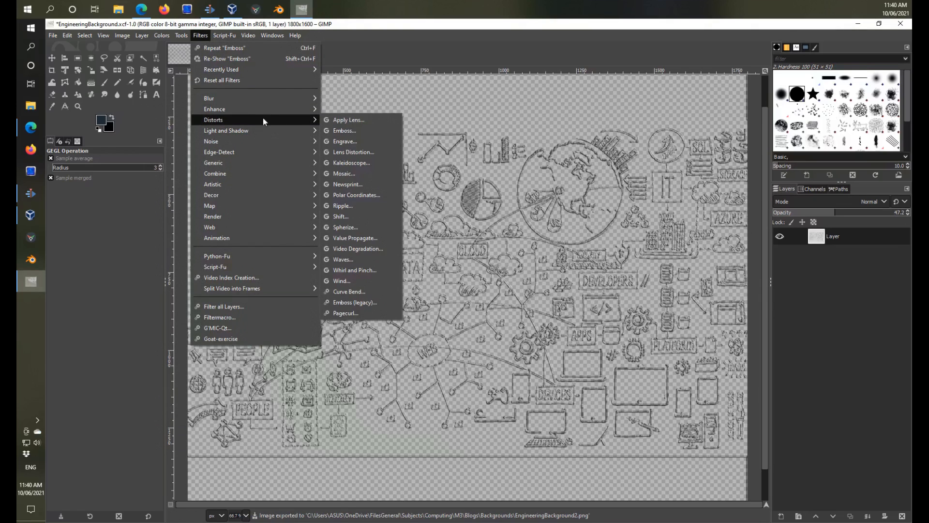
click(353, 206)
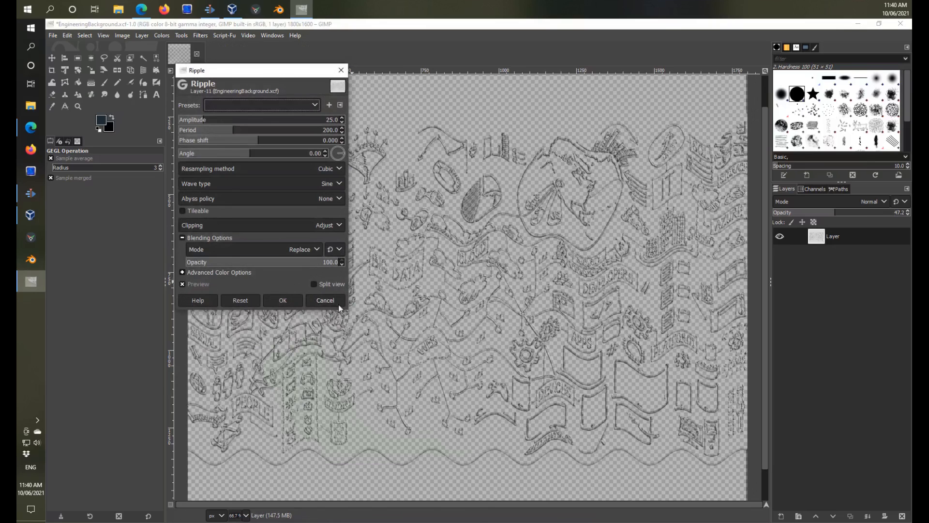
click(283, 300)
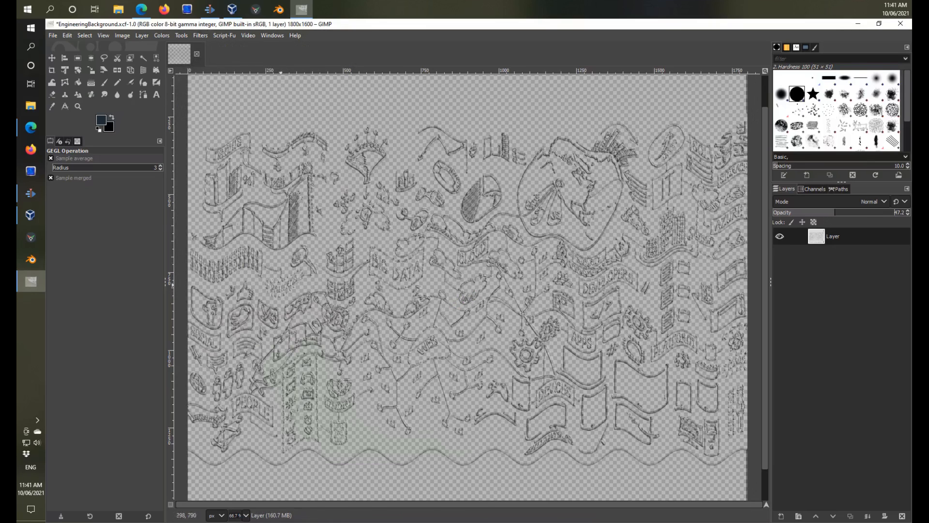
Export the rippled image as EngineeringBackground3.png in the Backgrounds folder with the preset PNG options.
click(53, 35)
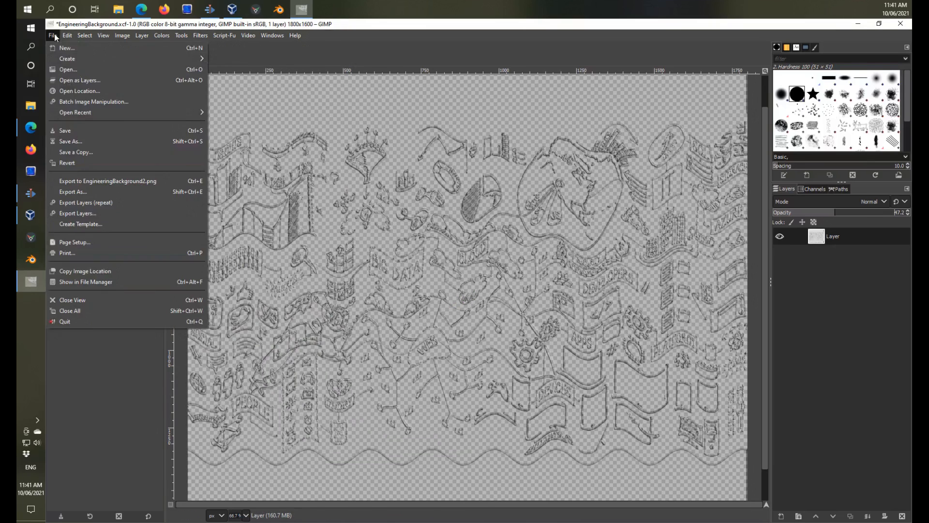
click(89, 193)
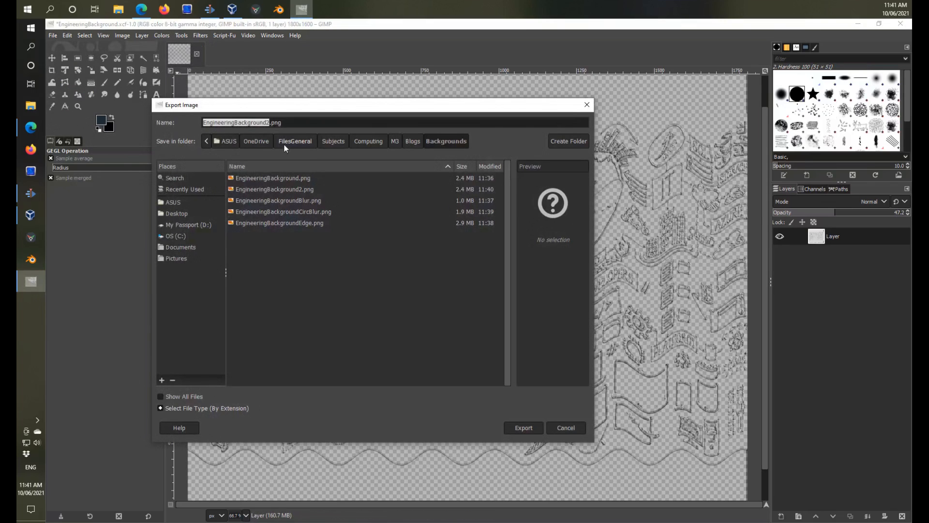
key(BackSpace)
text(3)
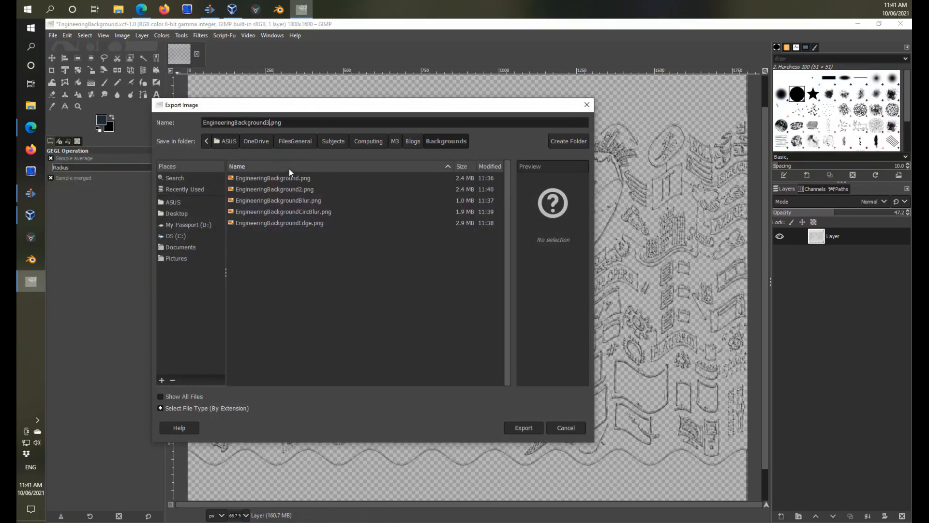
click(520, 427)
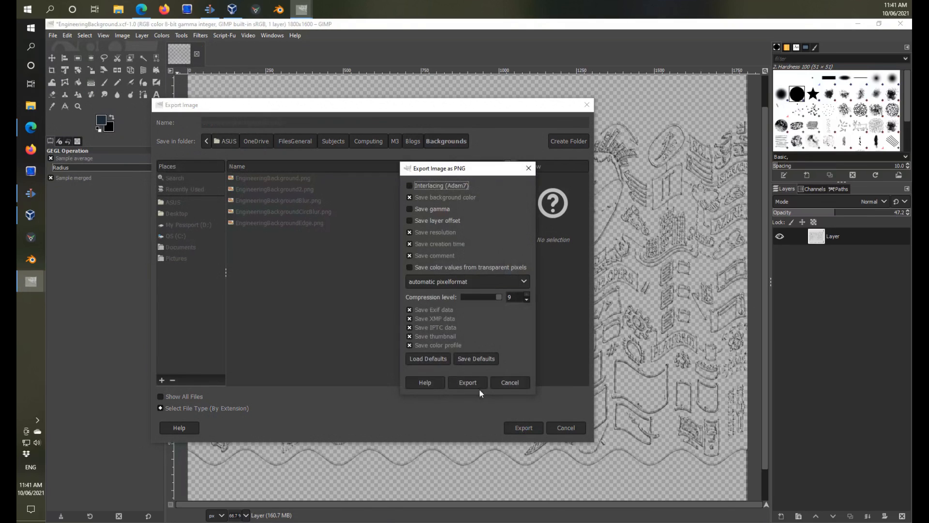
click(476, 384)
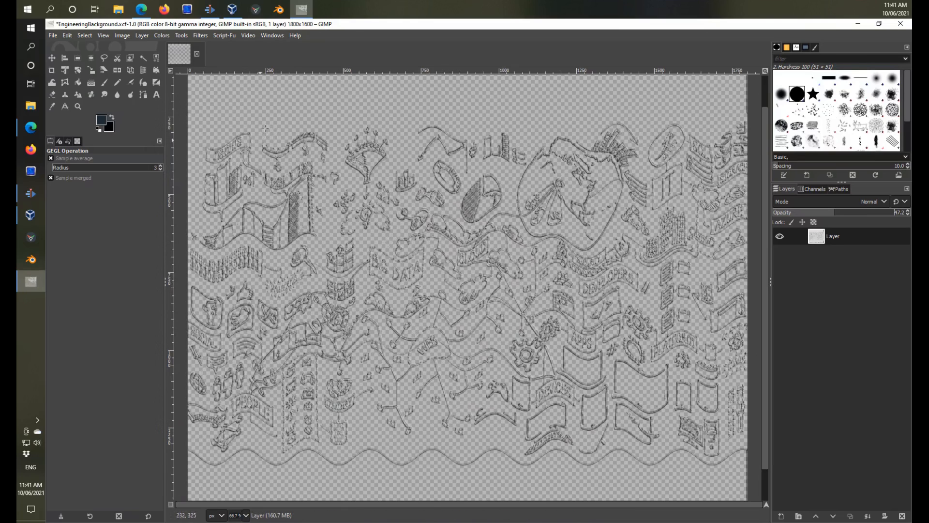
click(30, 194)
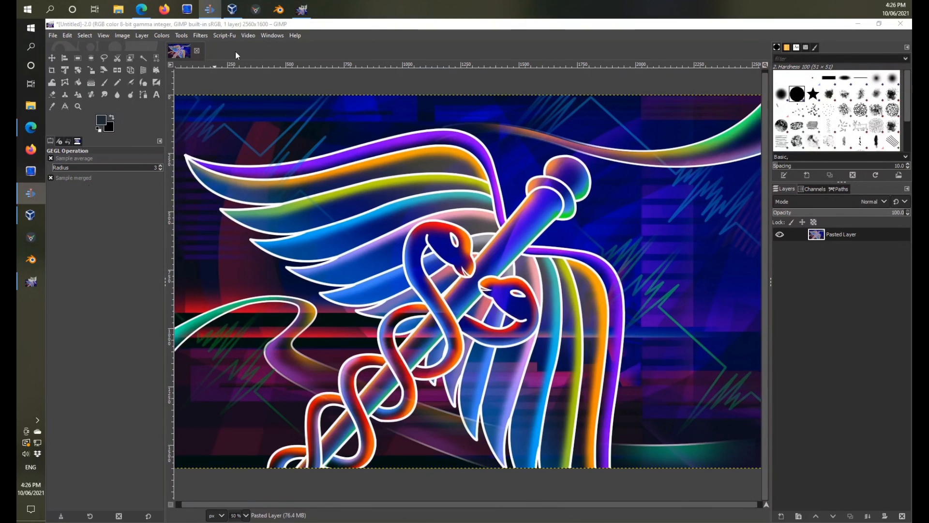
click(201, 36)
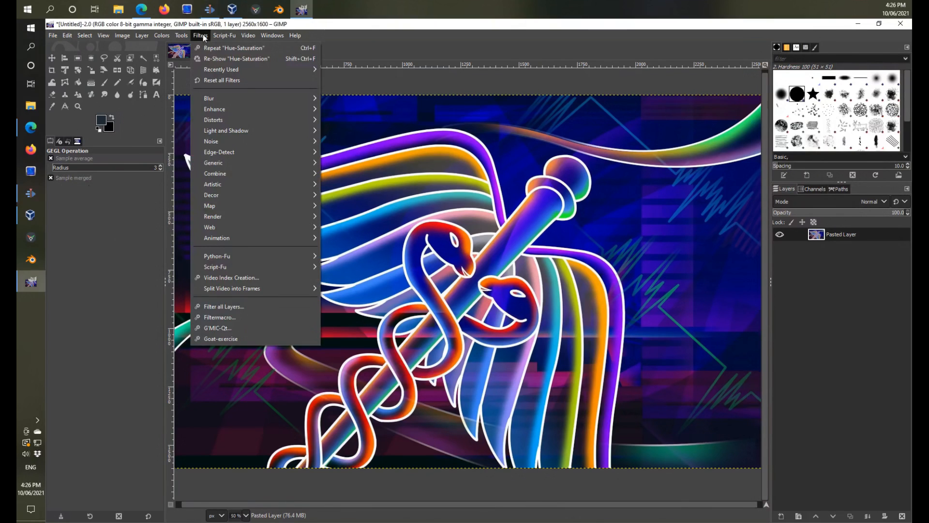
mouse_move(236, 152)
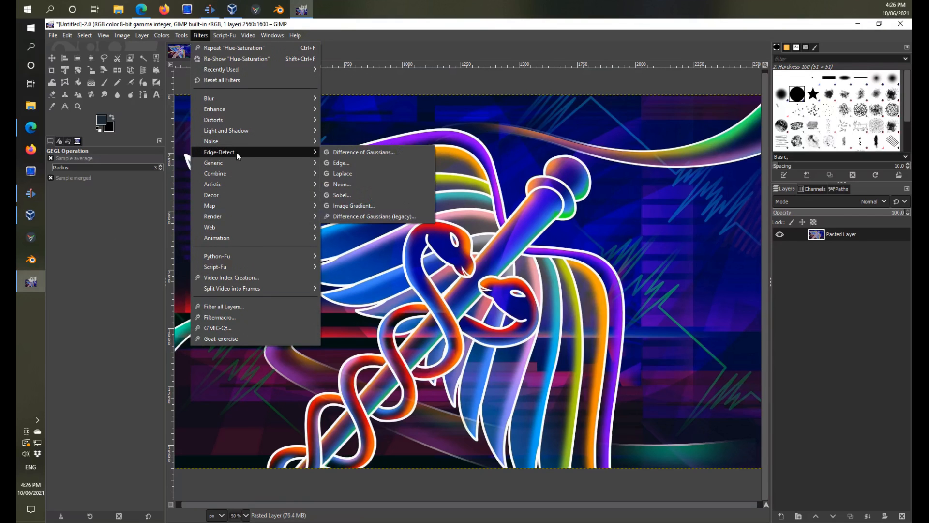
click(343, 195)
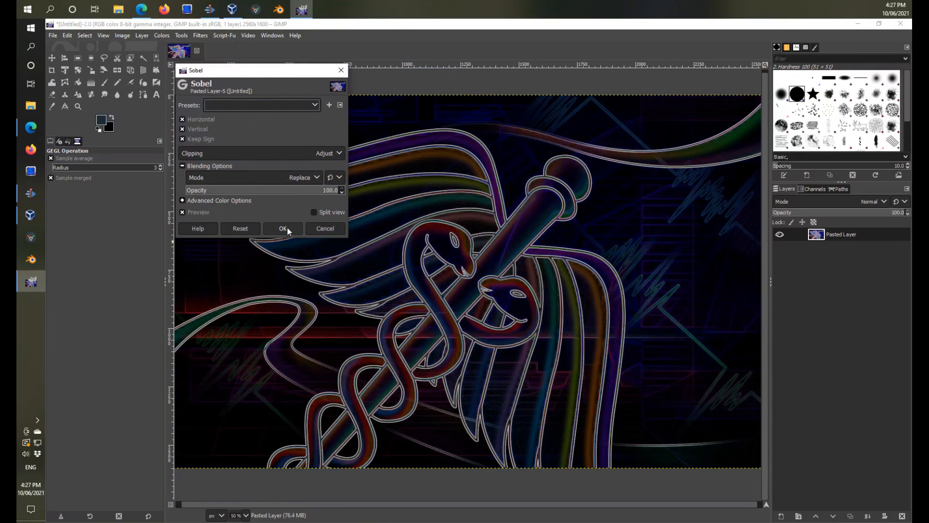
click(326, 228)
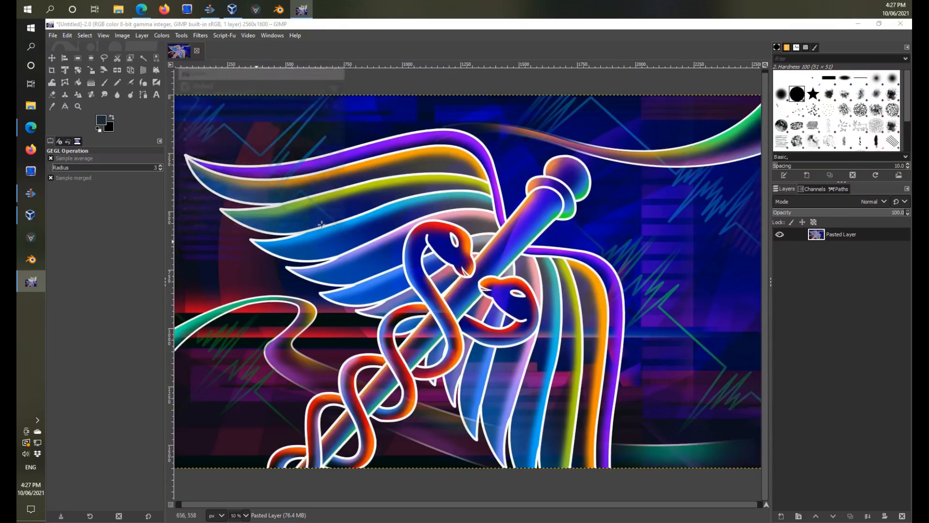
Apply the Neon edge-detect filter to the winged staff image with radius 5.000 and intensity 0.000.
click(199, 37)
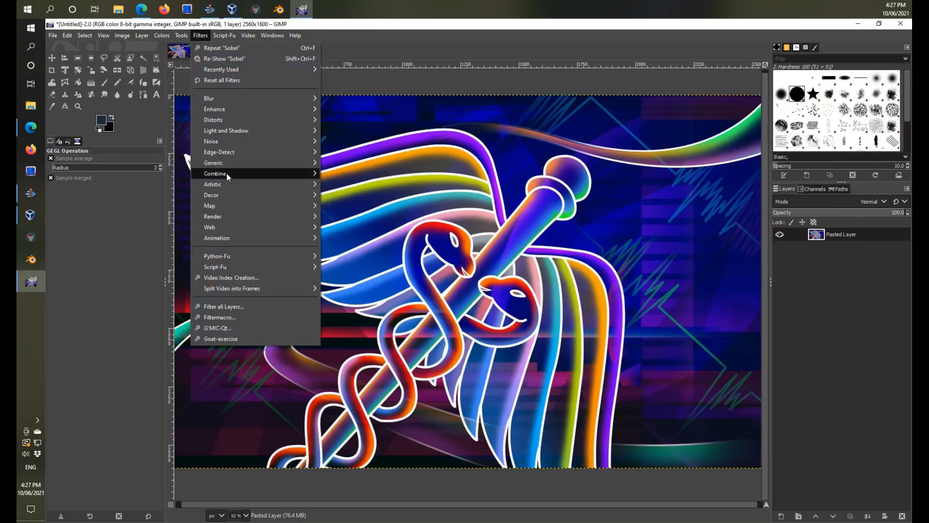
mouse_move(223, 154)
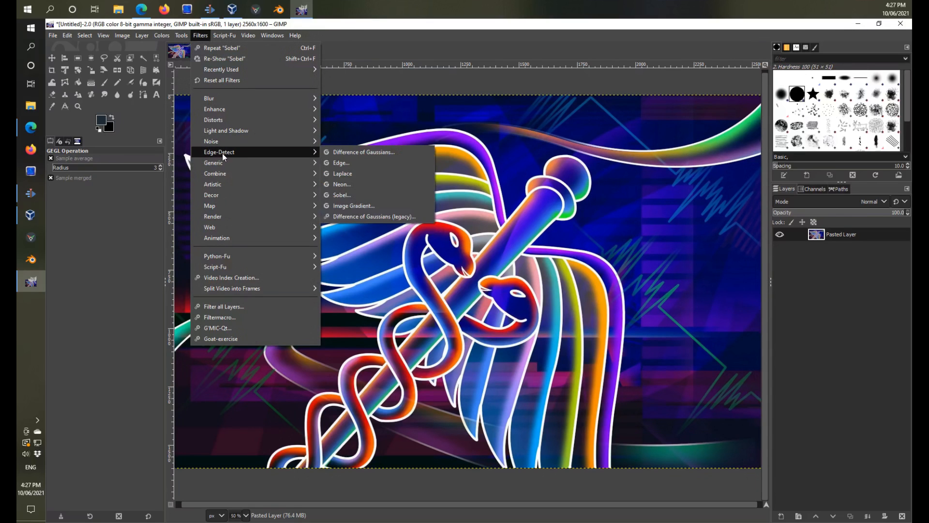
click(351, 184)
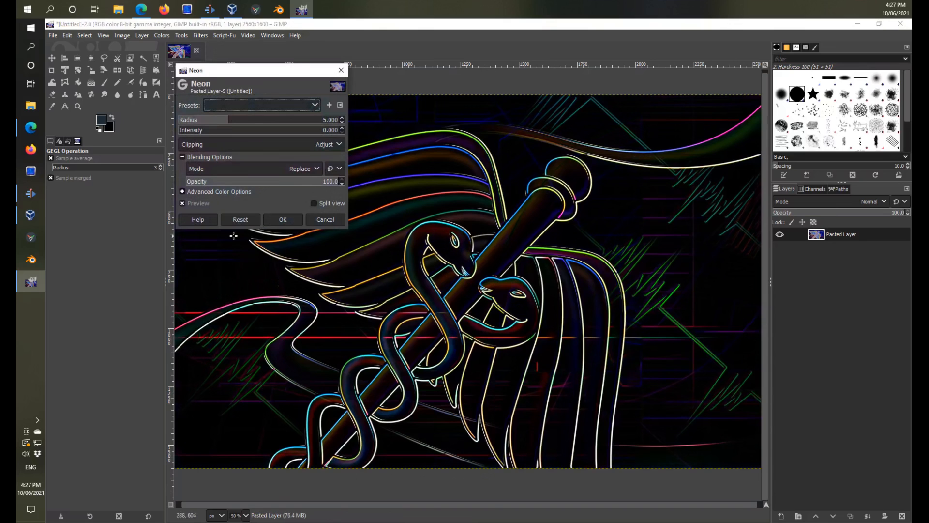
click(282, 219)
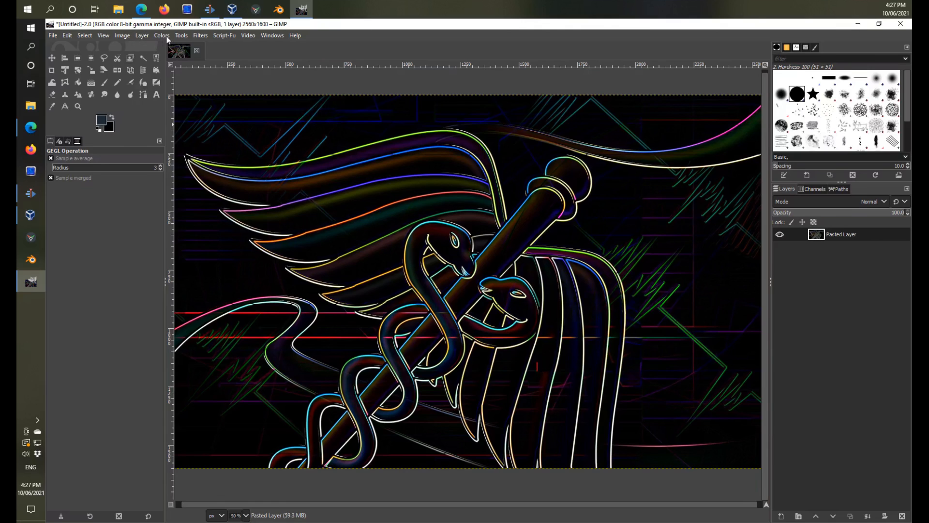
Shift the neon image's overall hue to -64.8 and raise its saturation with Hue-Saturation.
click(164, 36)
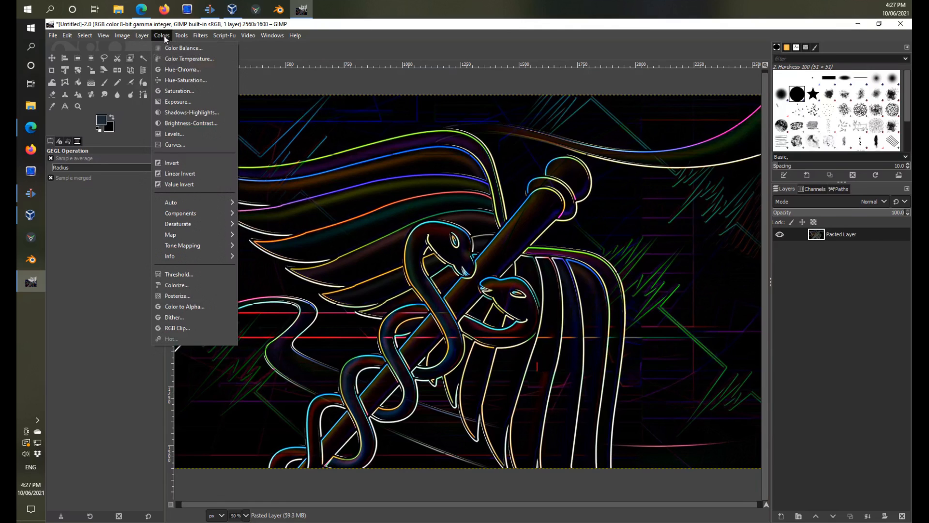
click(175, 80)
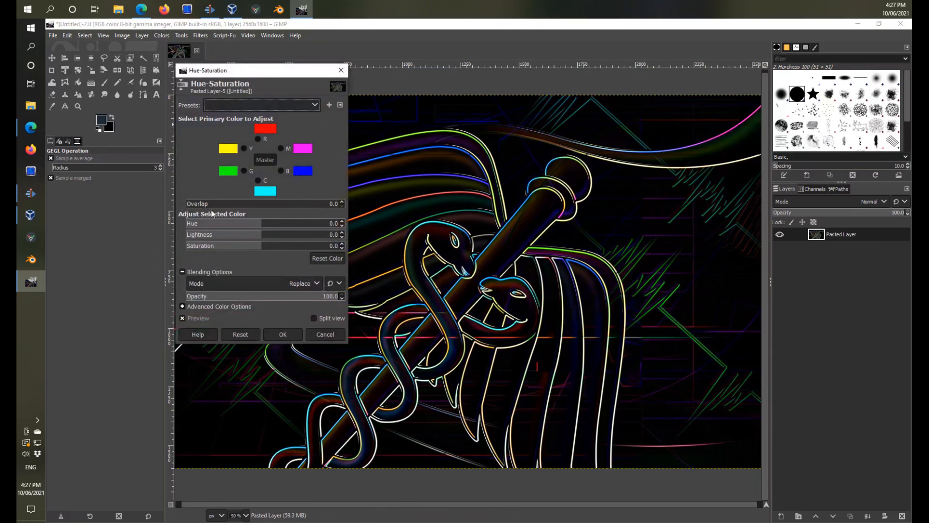
drag(281, 224, 291, 227)
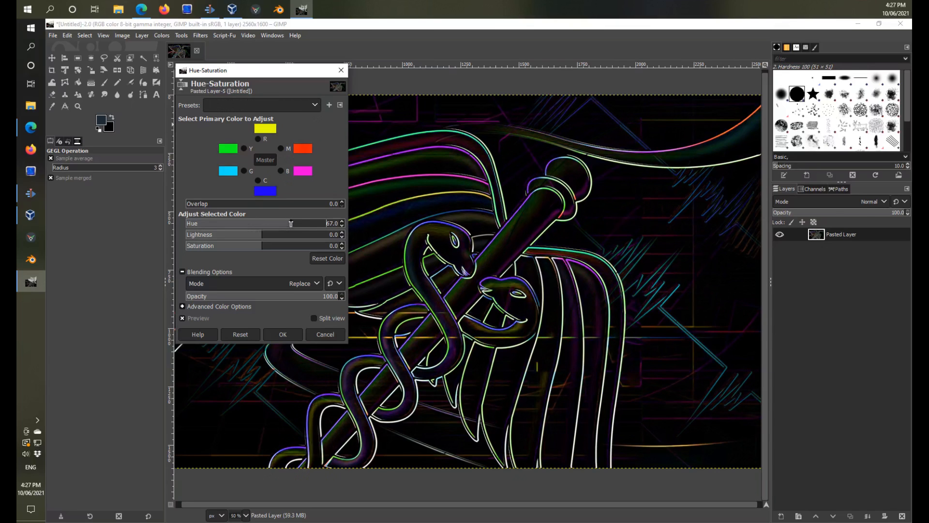
drag(318, 225, 333, 245)
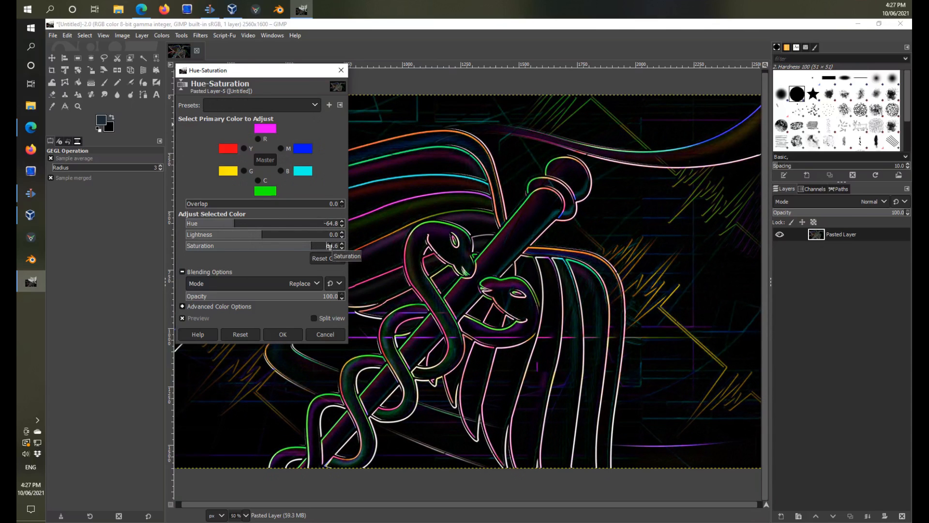
click(208, 246)
click(317, 247)
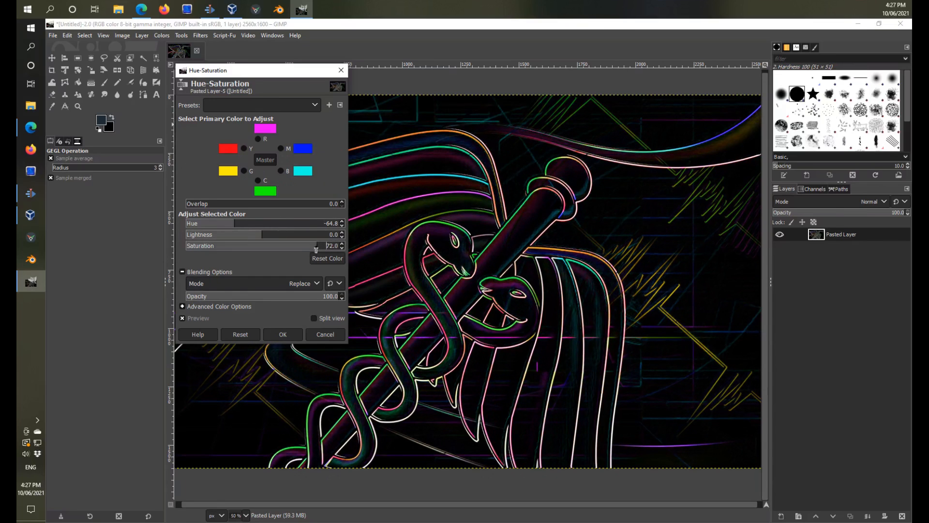
click(289, 337)
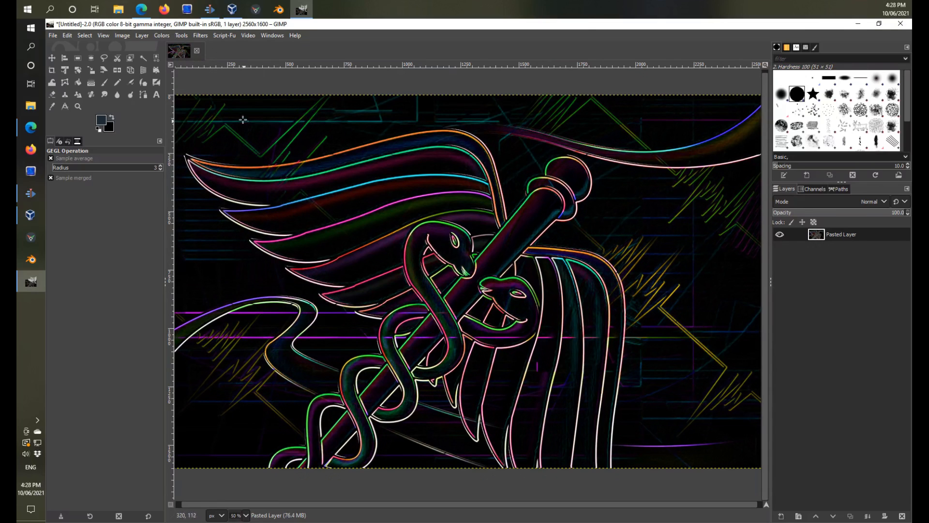
Save the recoloured neon image as Medicine.xcf in the Backgrounds folder under Blogs.
click(53, 36)
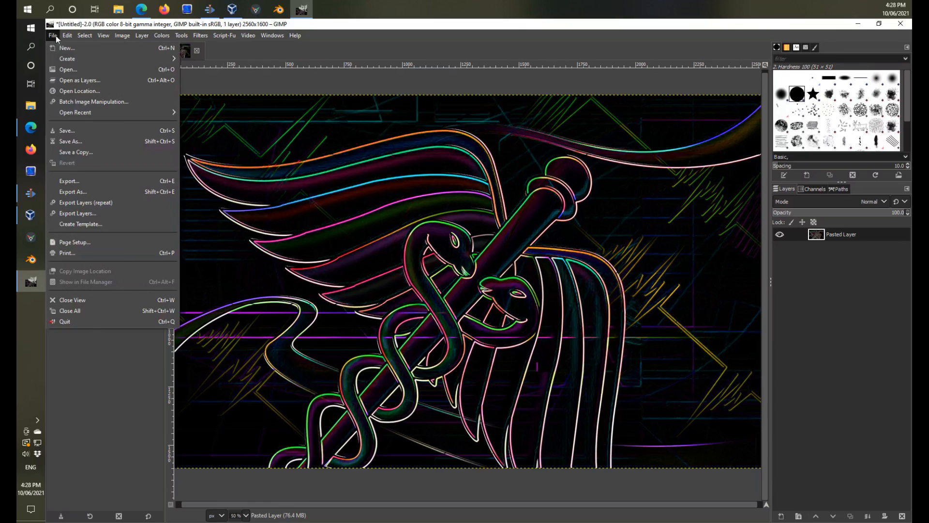
click(75, 130)
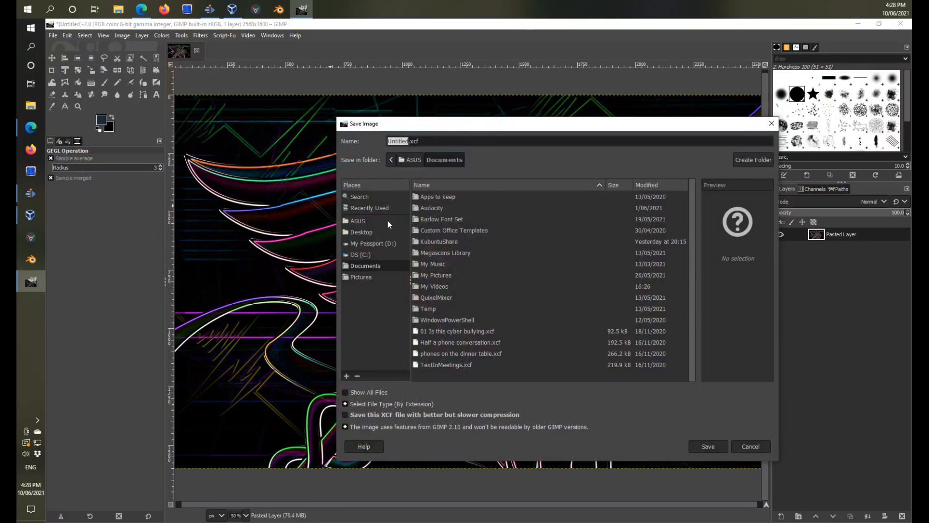
text(Medicine)
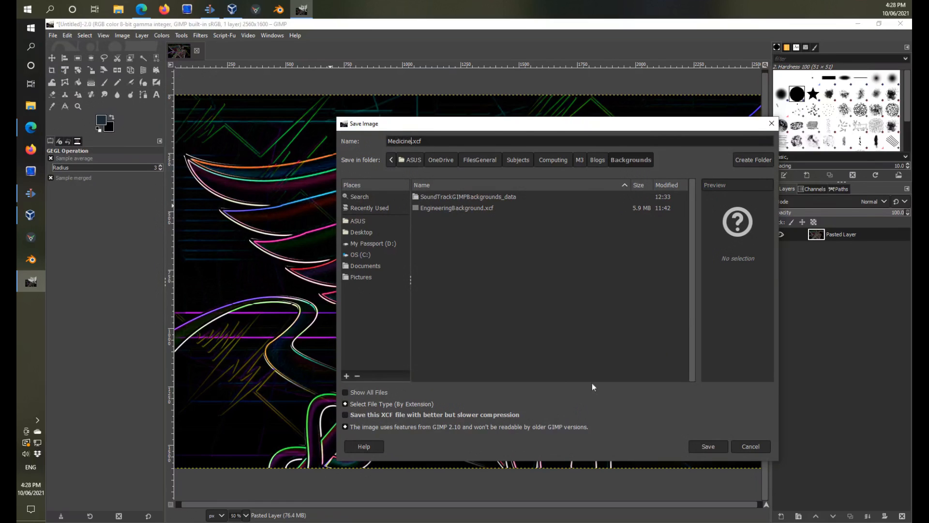
click(709, 447)
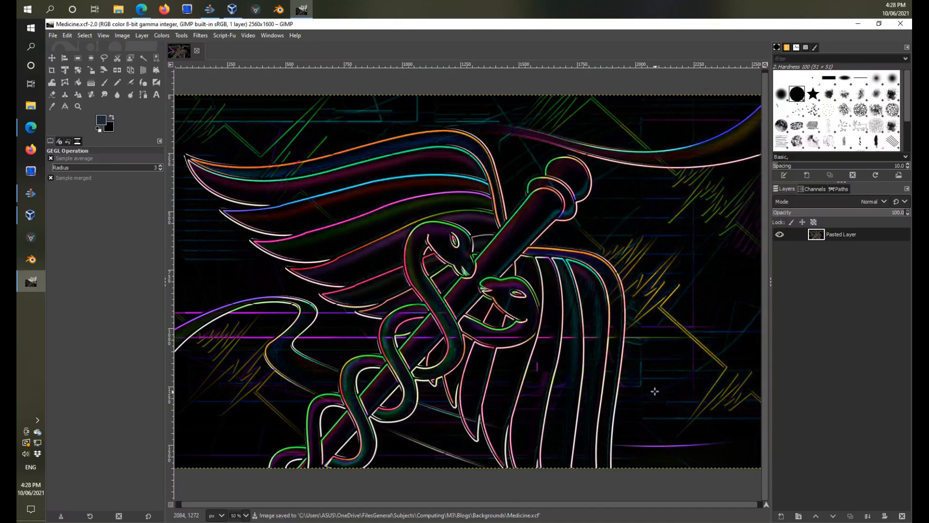